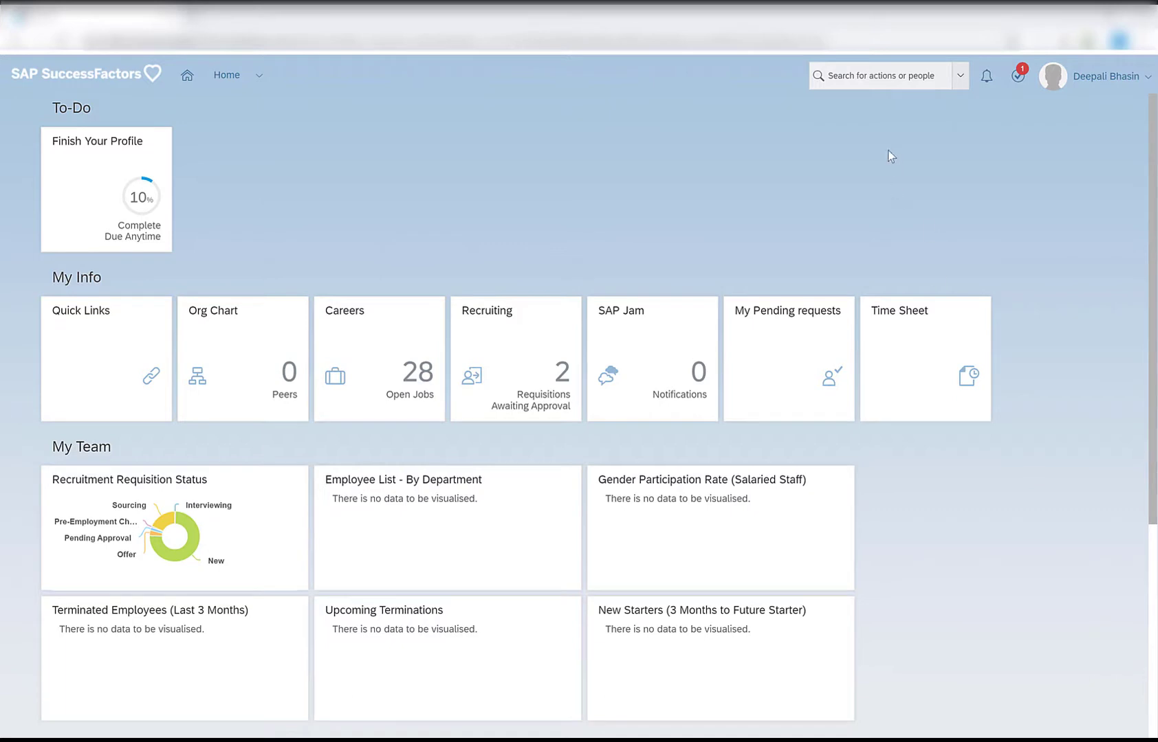
Search for 'Manage Permission' and go to Manage Permission Groups
{"action": "left_click", "coordinate": [884, 76]}
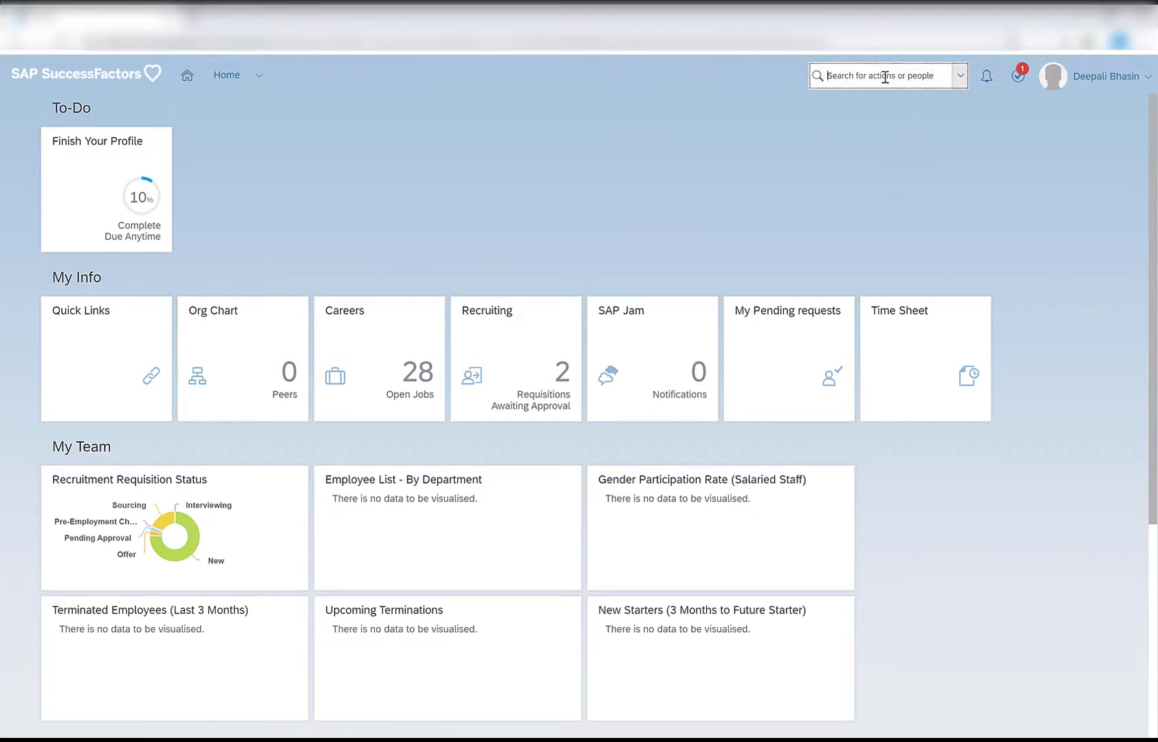
{"action": "type", "text": "Manage Permission"}
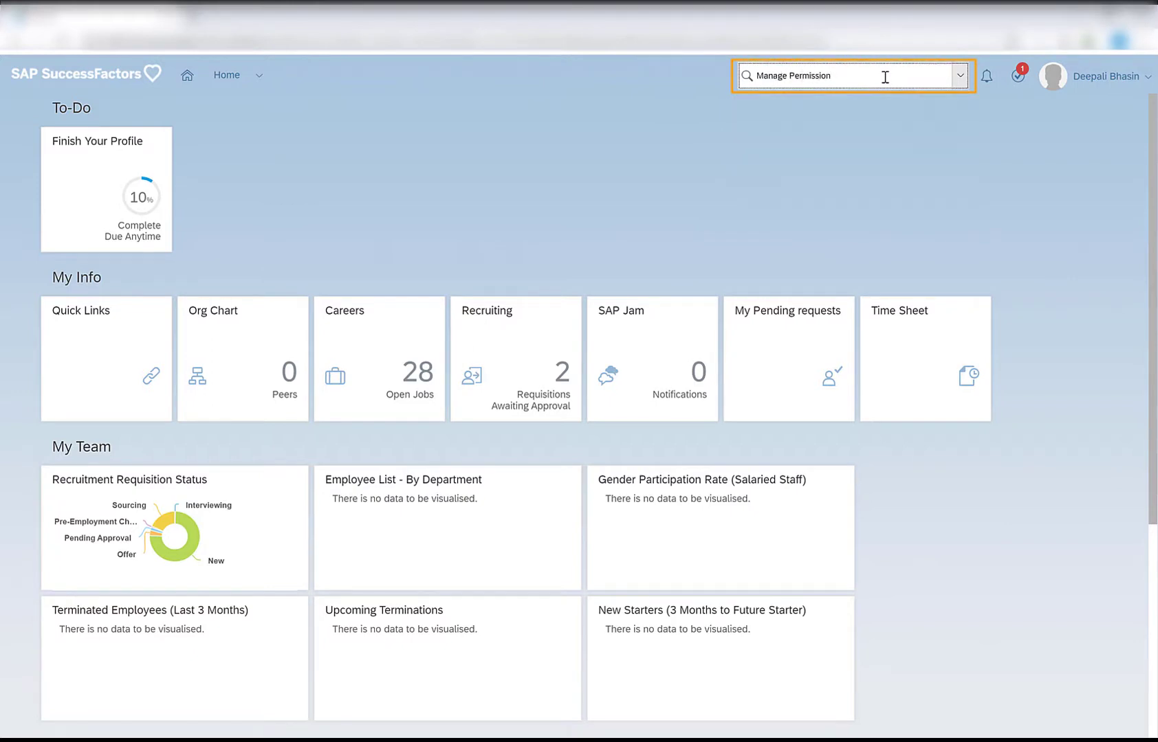
{"action": "left_click", "coordinate": [868, 134]}
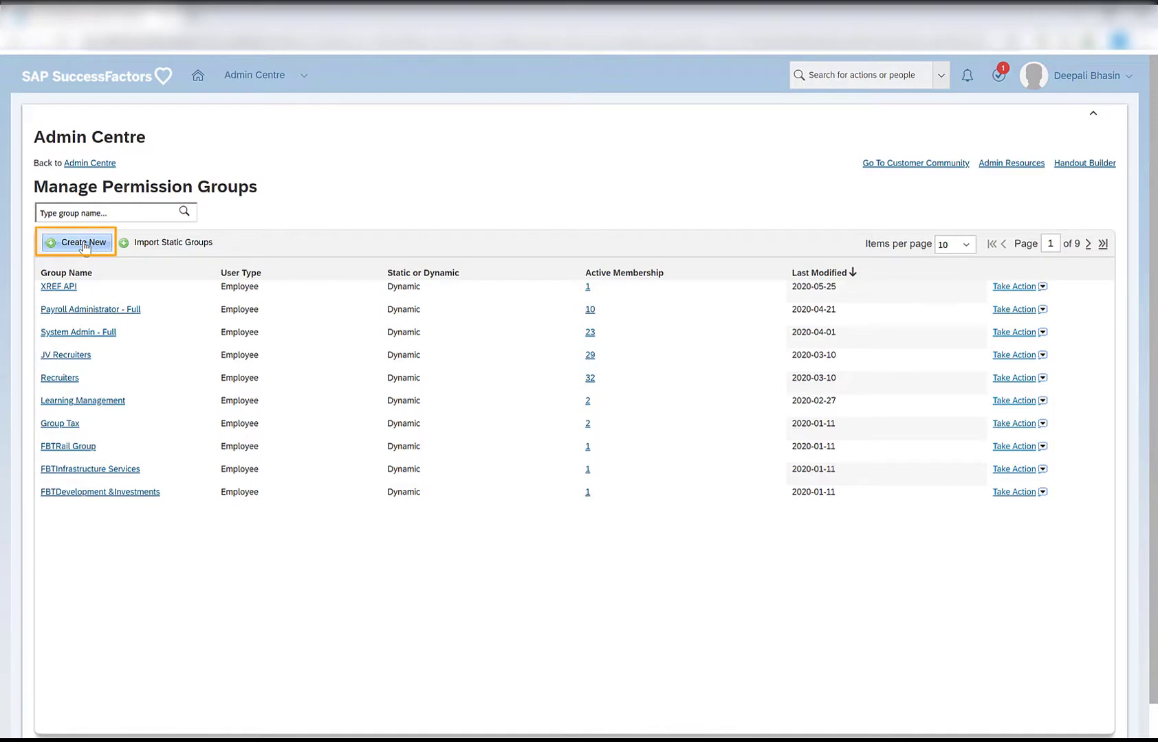
Create a new permission group named db_permission_group
{"action": "left_click", "coordinate": [84, 242]}
{"action": "left_click", "coordinate": [397, 327]}
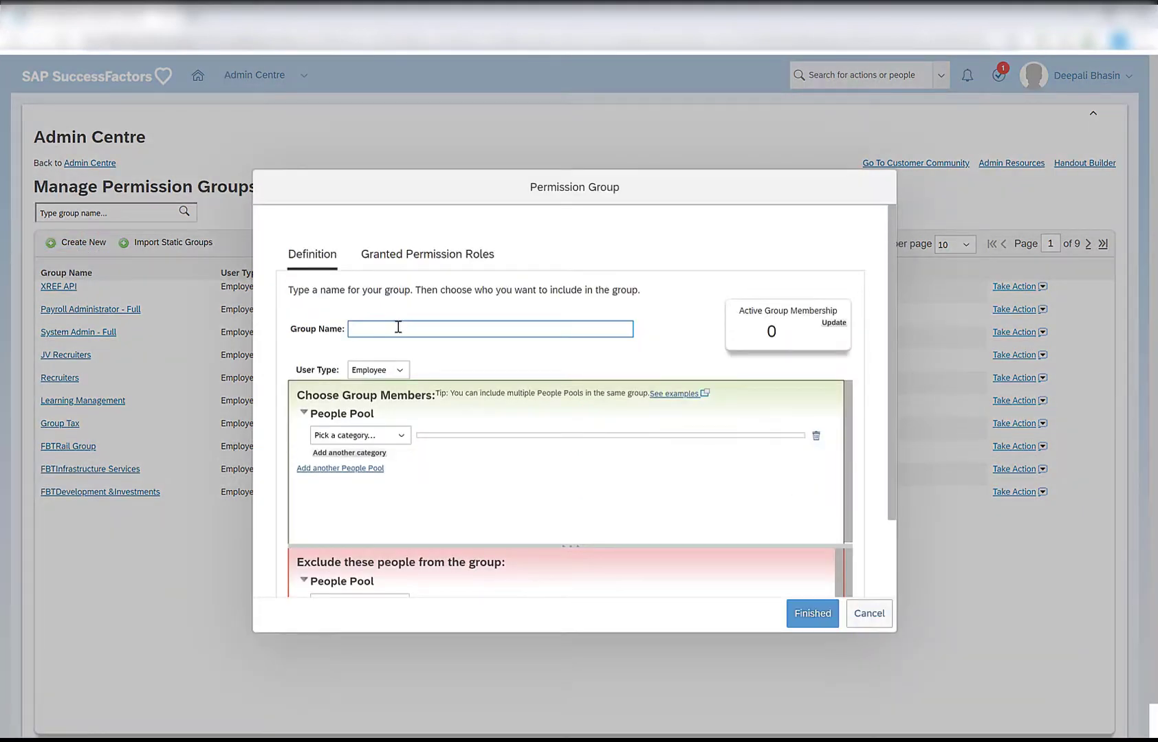
{"action": "left_click", "coordinate": [397, 328]}
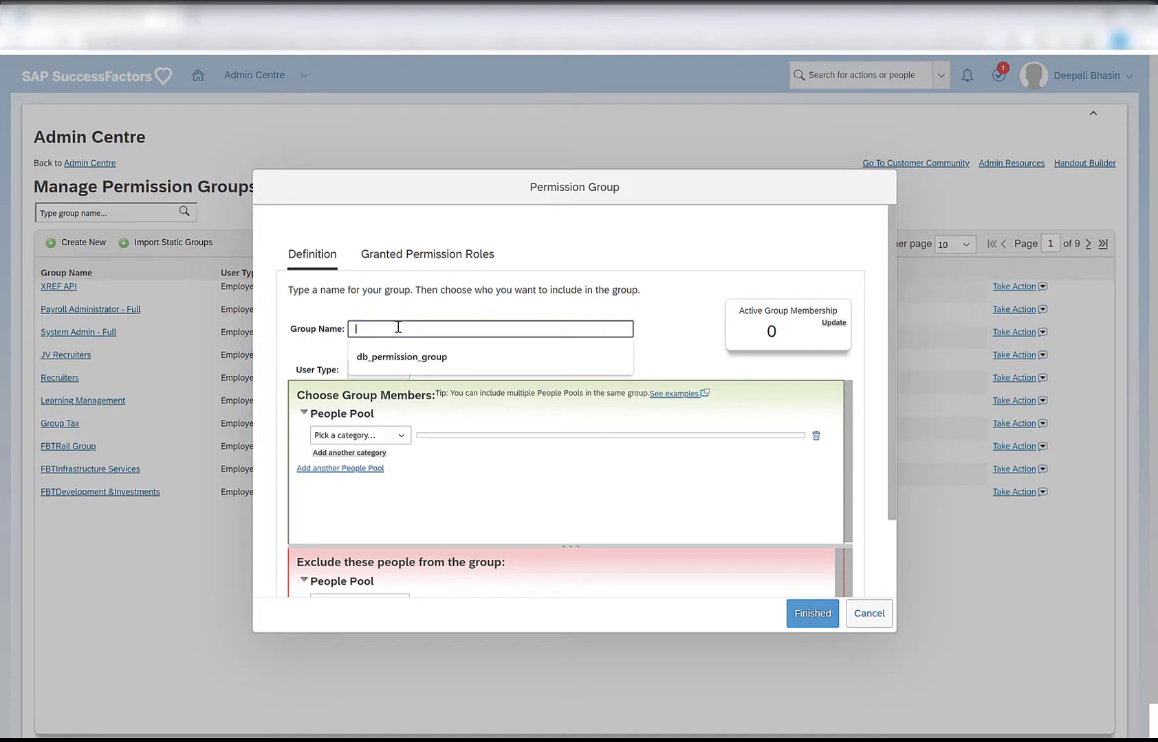
{"action": "left_click", "coordinate": [413, 358]}
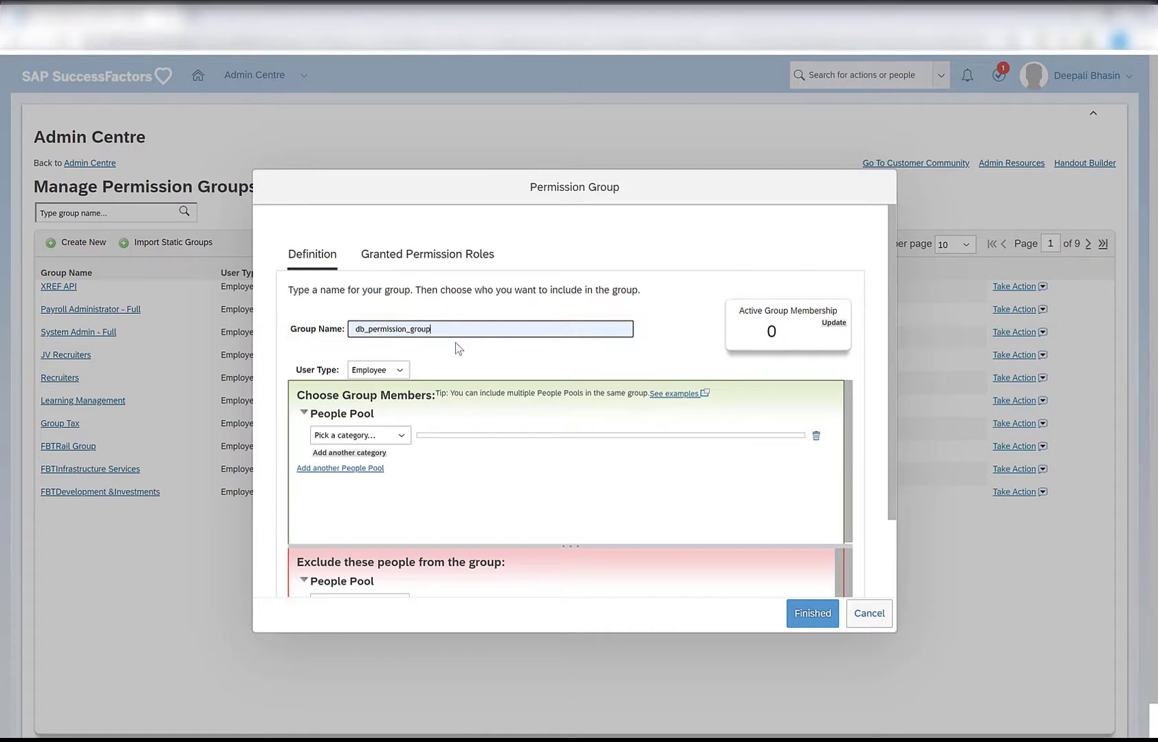
Set the first People Pool's category to Job Information-Department
{"action": "scroll", "coordinate": [467, 381], "scroll_direction": "down", "scroll_amount": 1}
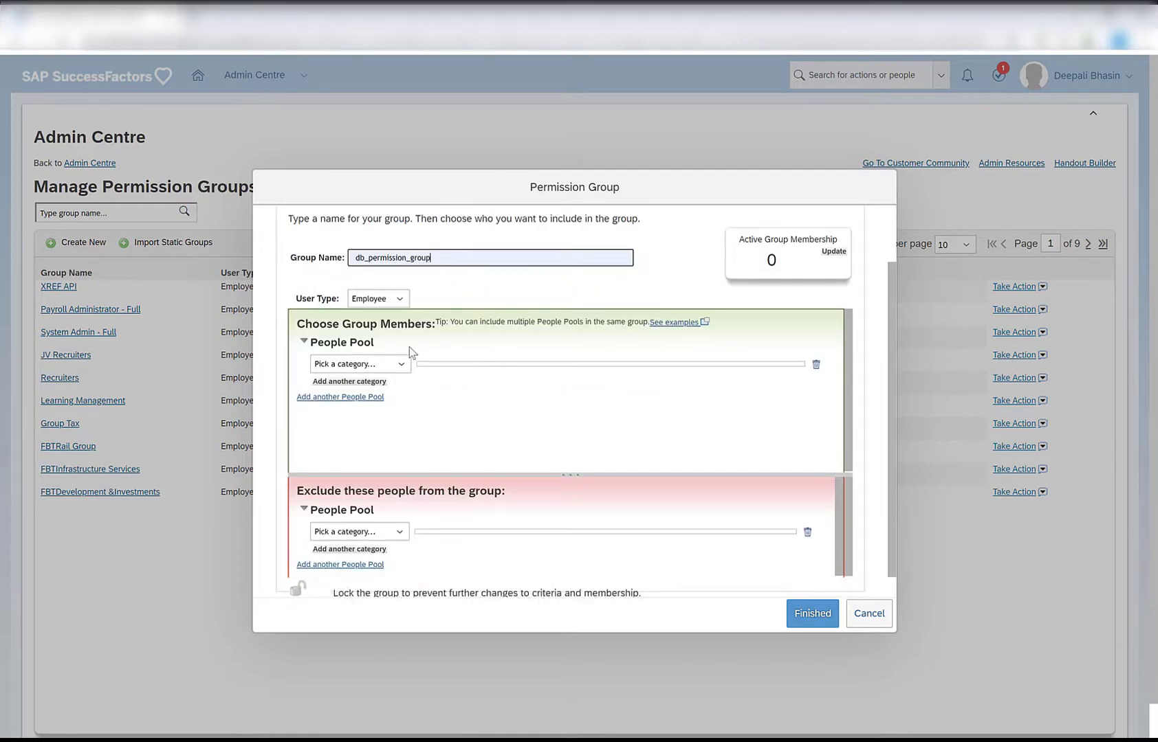
{"action": "left_click", "coordinate": [383, 369]}
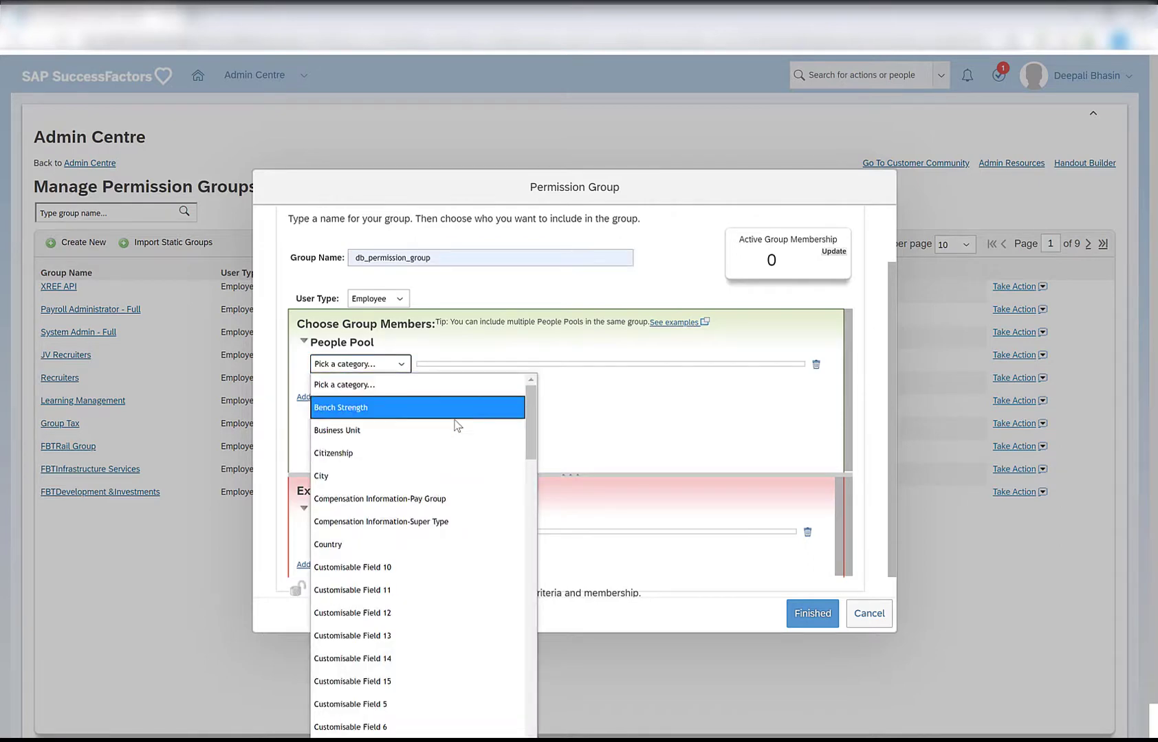
{"action": "scroll", "coordinate": [472, 501], "scroll_direction": "down", "scroll_amount": 2}
{"action": "scroll", "coordinate": [472, 504], "scroll_direction": "down", "scroll_amount": 6}
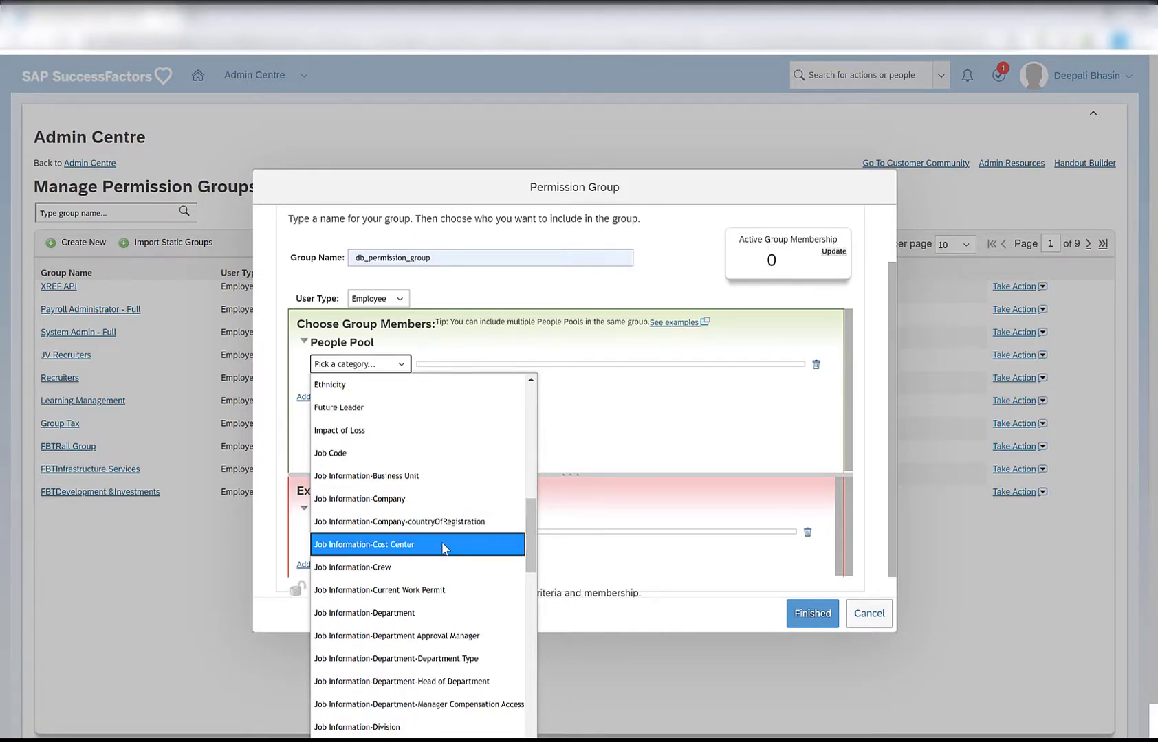
{"action": "scroll", "coordinate": [440, 563], "scroll_direction": "down", "scroll_amount": 2}
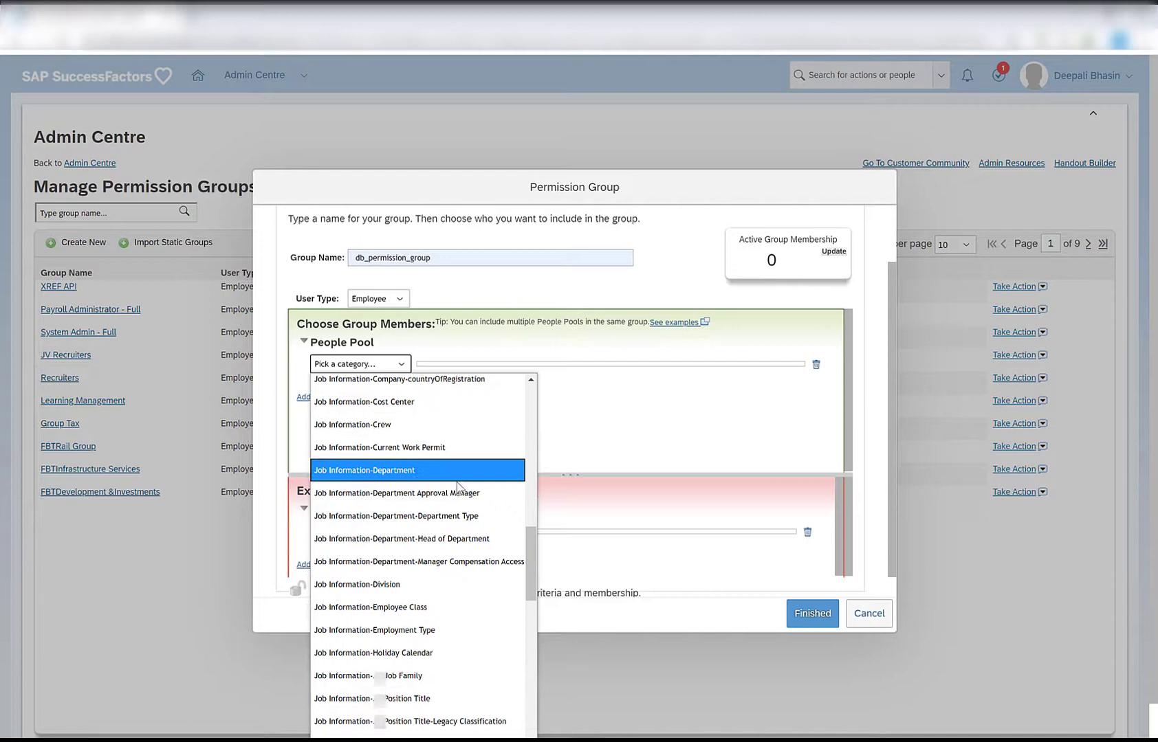
{"action": "scroll", "coordinate": [449, 558], "scroll_direction": "down", "scroll_amount": 3}
{"action": "scroll", "coordinate": [452, 557], "scroll_direction": "down", "scroll_amount": 1}
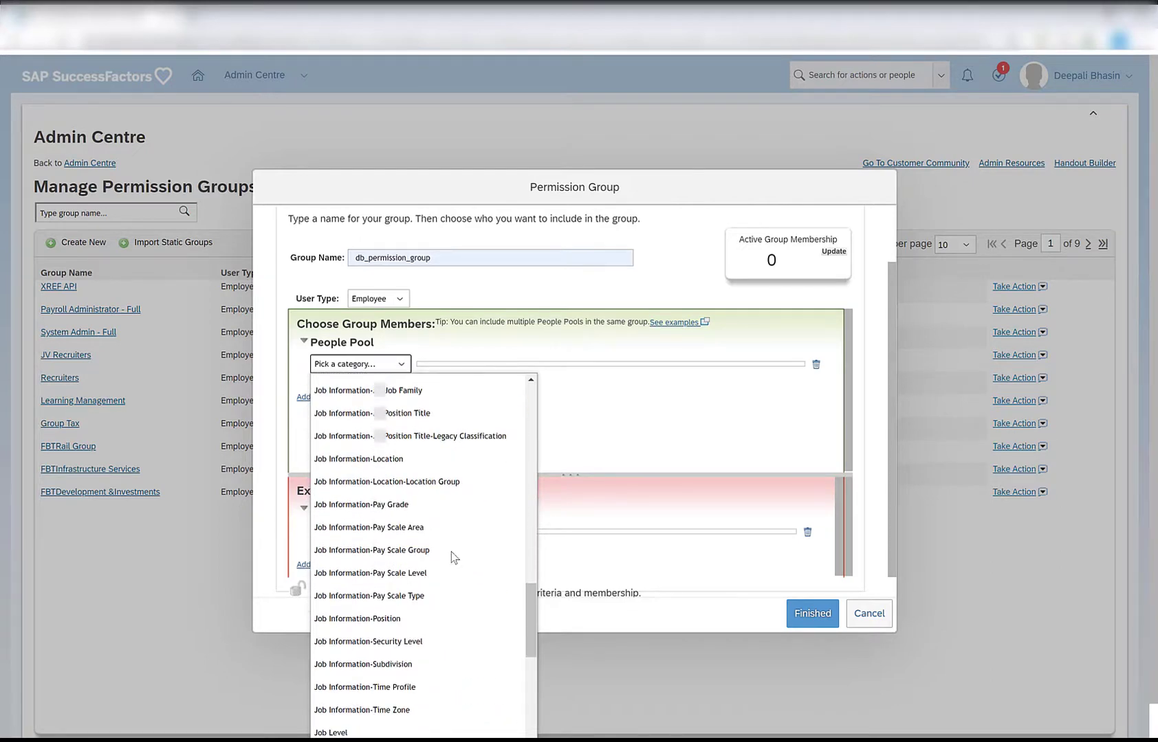
{"action": "scroll", "coordinate": [451, 550], "scroll_direction": "up", "scroll_amount": 2}
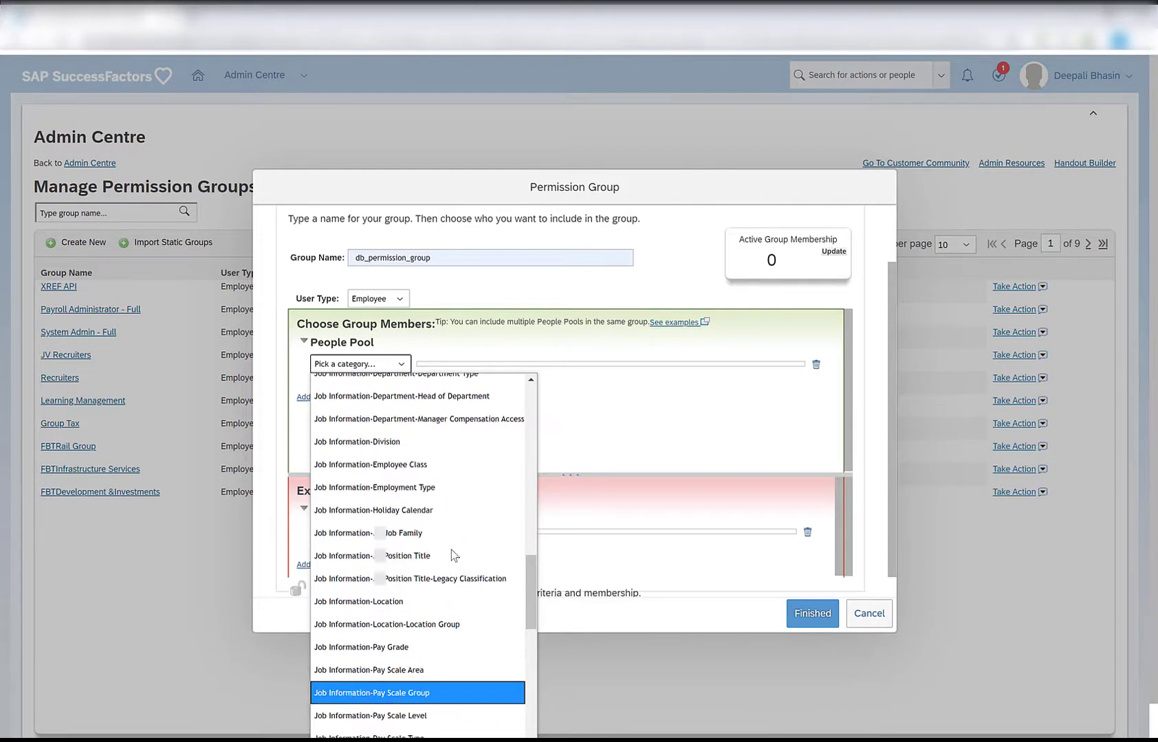
{"action": "scroll", "coordinate": [451, 542], "scroll_direction": "up", "scroll_amount": 2}
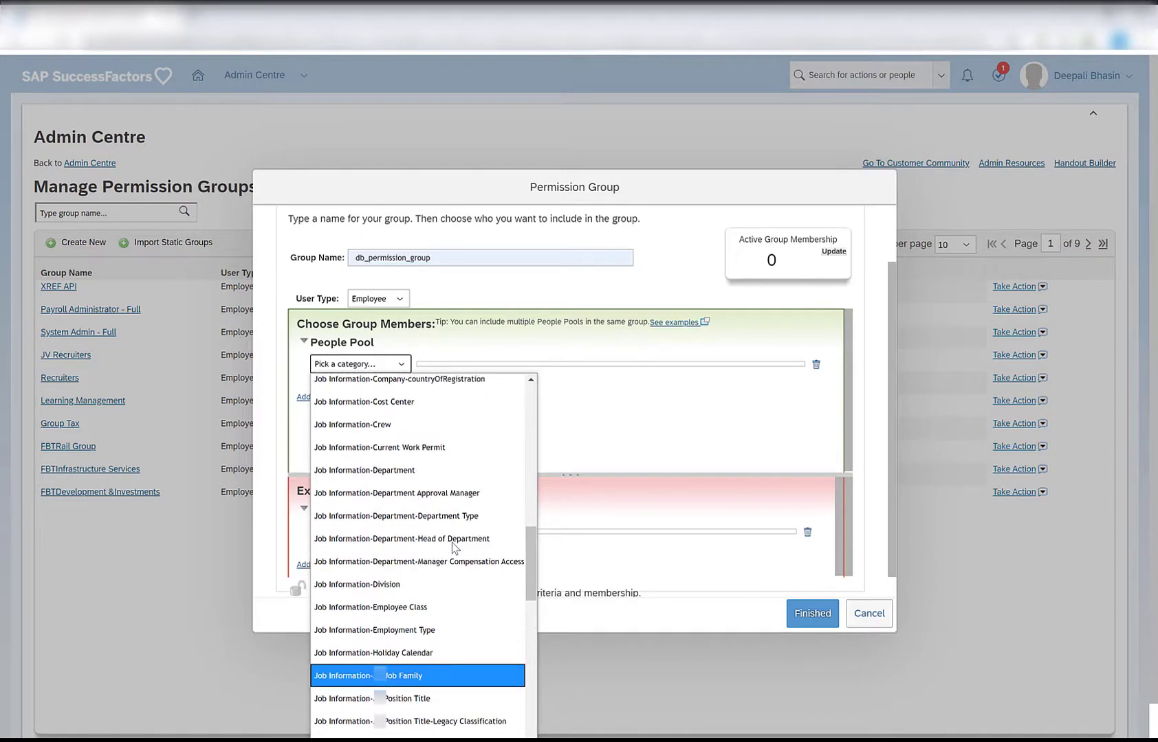
{"action": "left_click", "coordinate": [390, 472]}
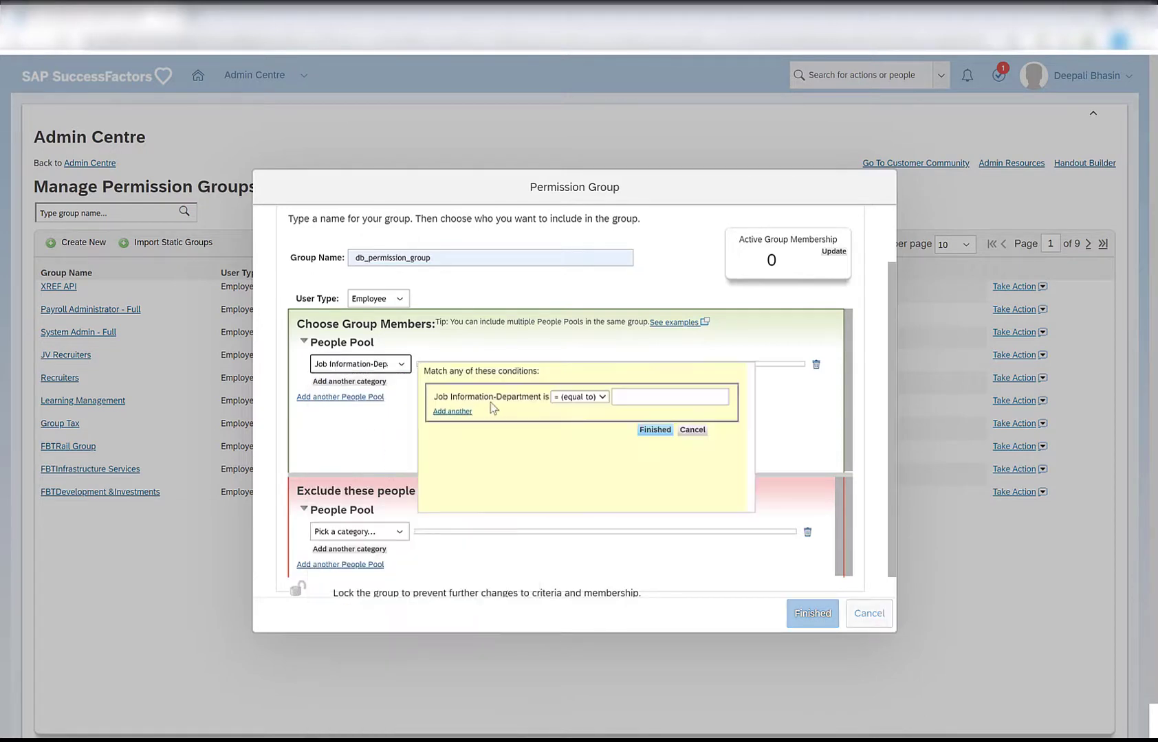
Set the department to West Gate Bridge Internal & External Maintenance (7107) and update membership to 20
{"action": "left_click", "coordinate": [616, 401]}
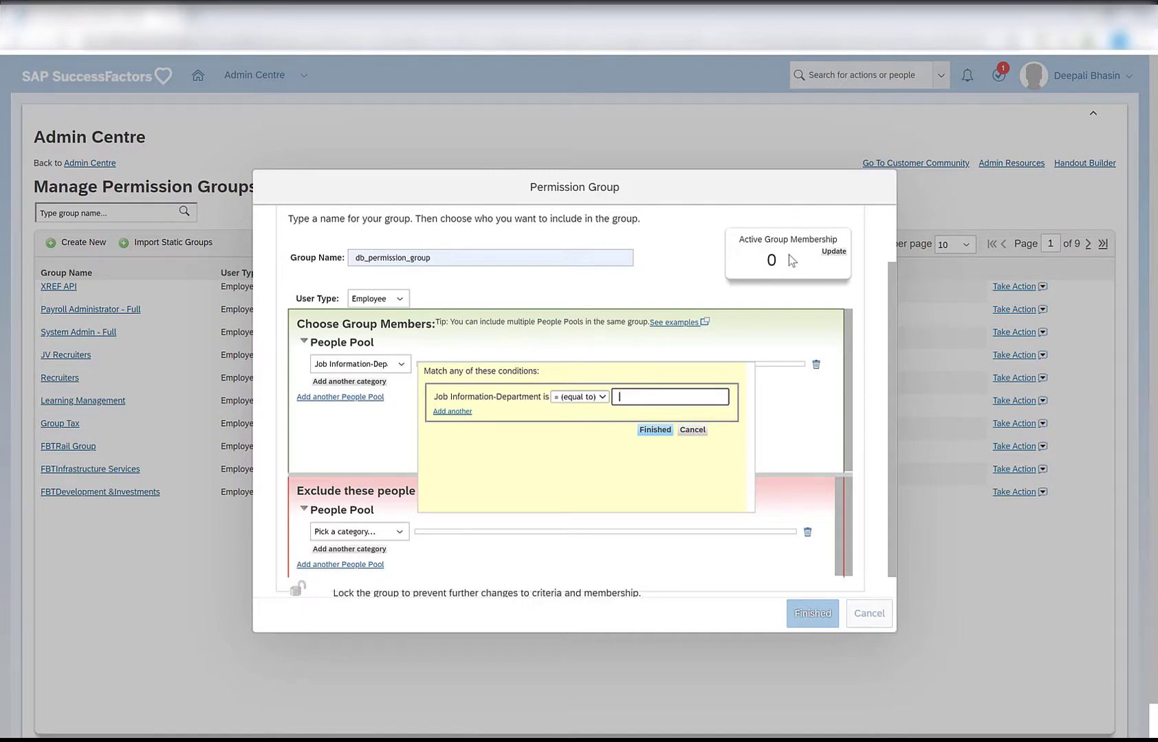
{"action": "left_click", "coordinate": [639, 399]}
{"action": "type", "text": "west"}
{"action": "left_click", "coordinate": [643, 430]}
{"action": "left_click", "coordinate": [653, 431]}
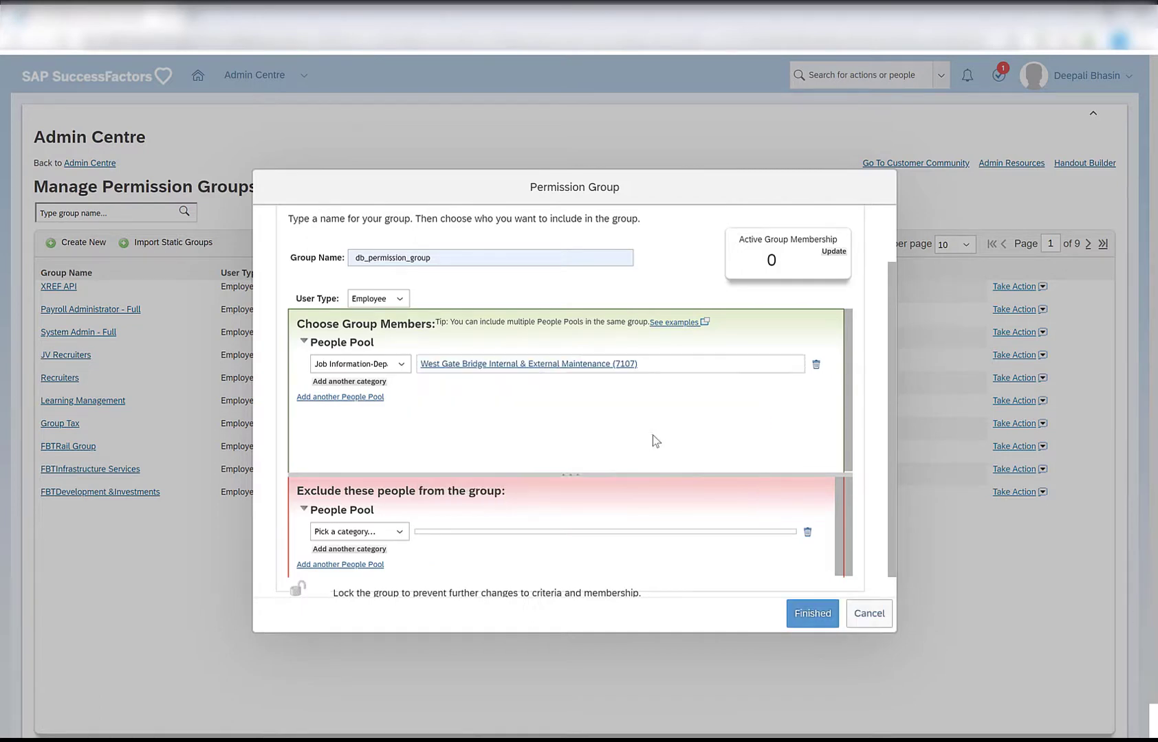
{"action": "left_click", "coordinate": [832, 252]}
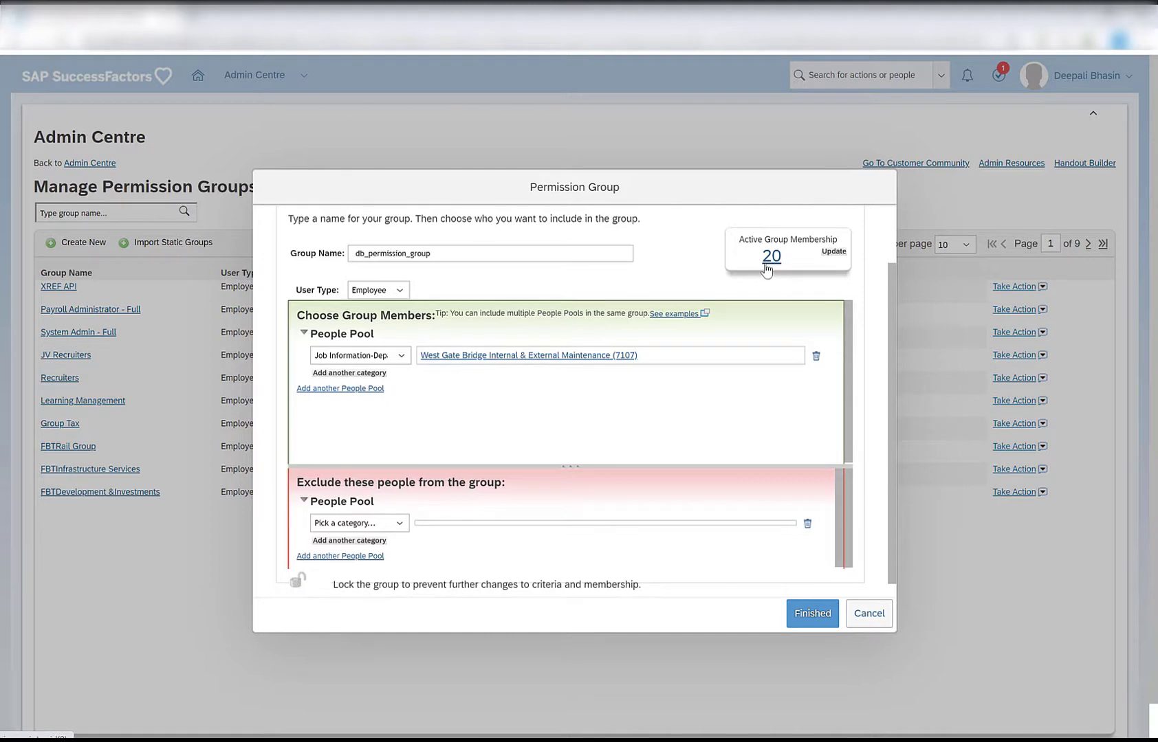
Add a second category row and a second People Pool, choosing Username as the new category
{"action": "left_click", "coordinate": [335, 373]}
{"action": "left_click", "coordinate": [340, 408]}
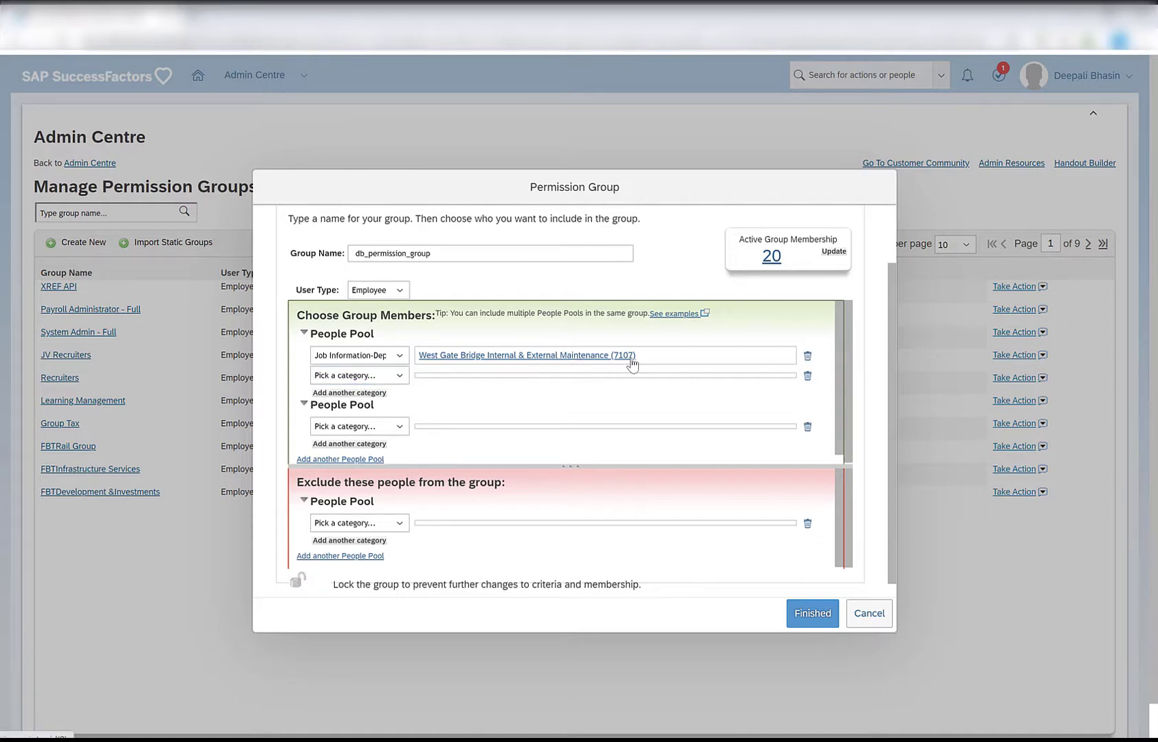
{"action": "left_click", "coordinate": [369, 378]}
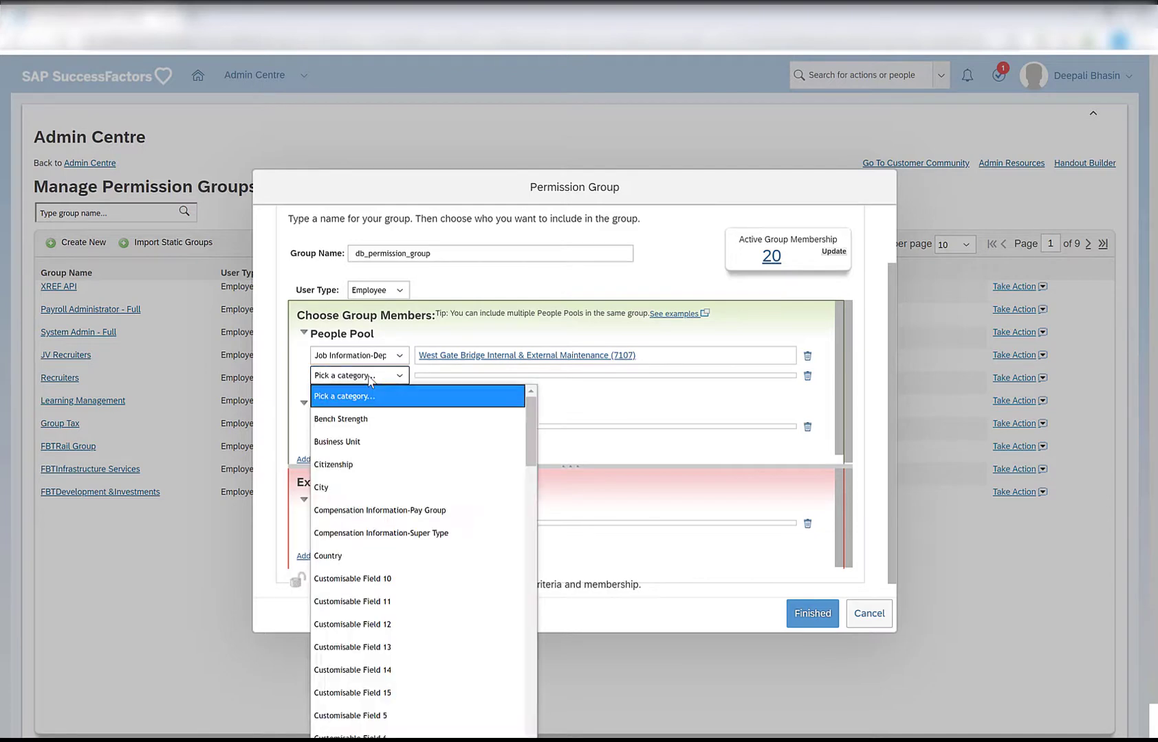
{"action": "scroll", "coordinate": [426, 486], "scroll_direction": "down", "scroll_amount": 15}
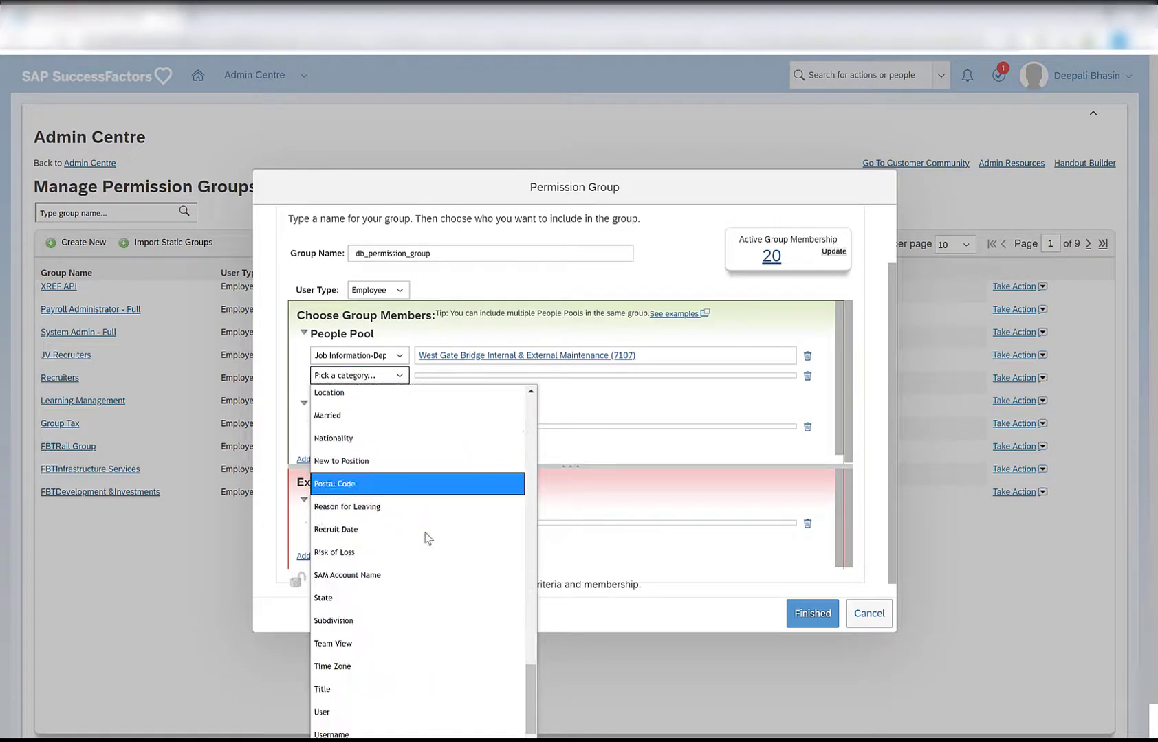
{"action": "left_click", "coordinate": [412, 733]}
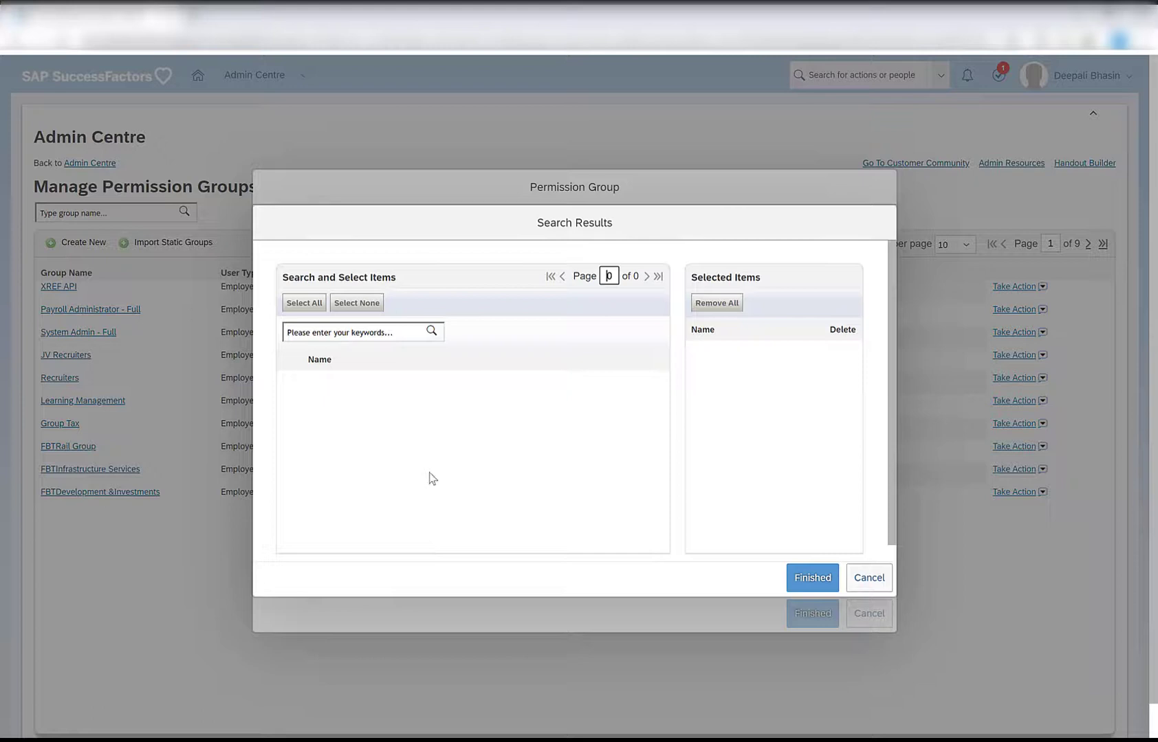
Select the employee's username for the condition and update membership, which drops to 0
{"action": "left_click", "coordinate": [400, 335]}
{"action": "type", "text": "a"}
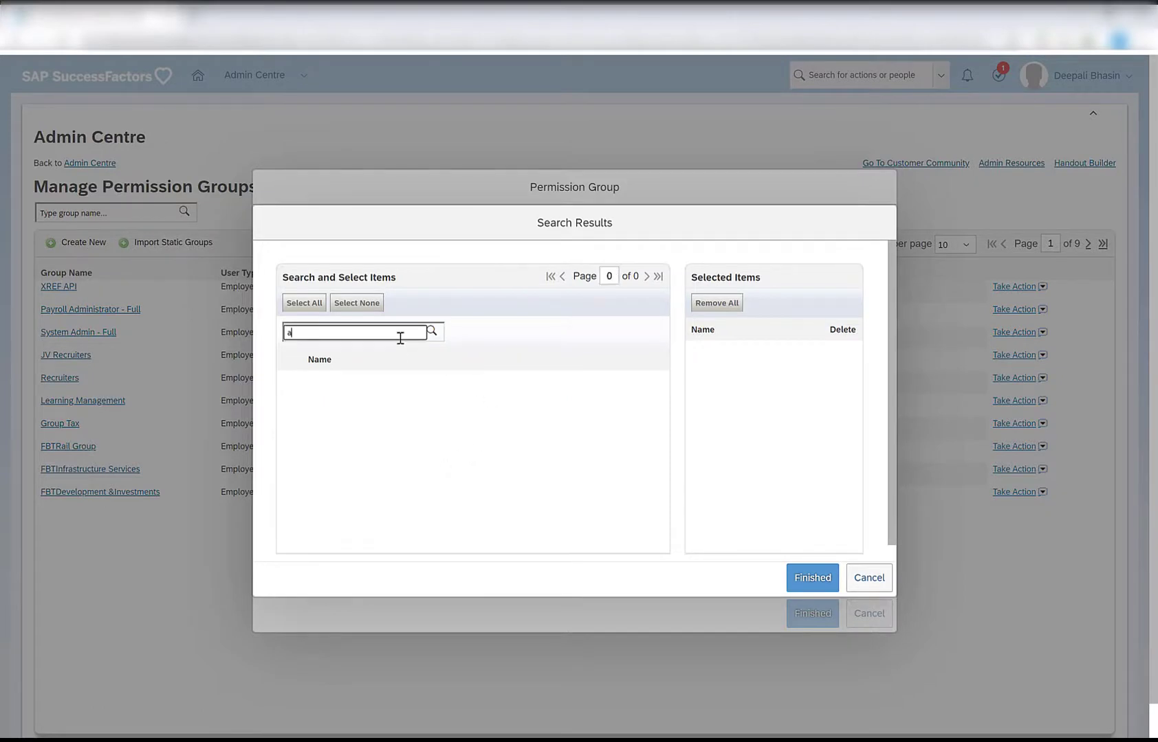
{"action": "type", "text": "employee"}
{"action": "left_click", "coordinate": [432, 331]}
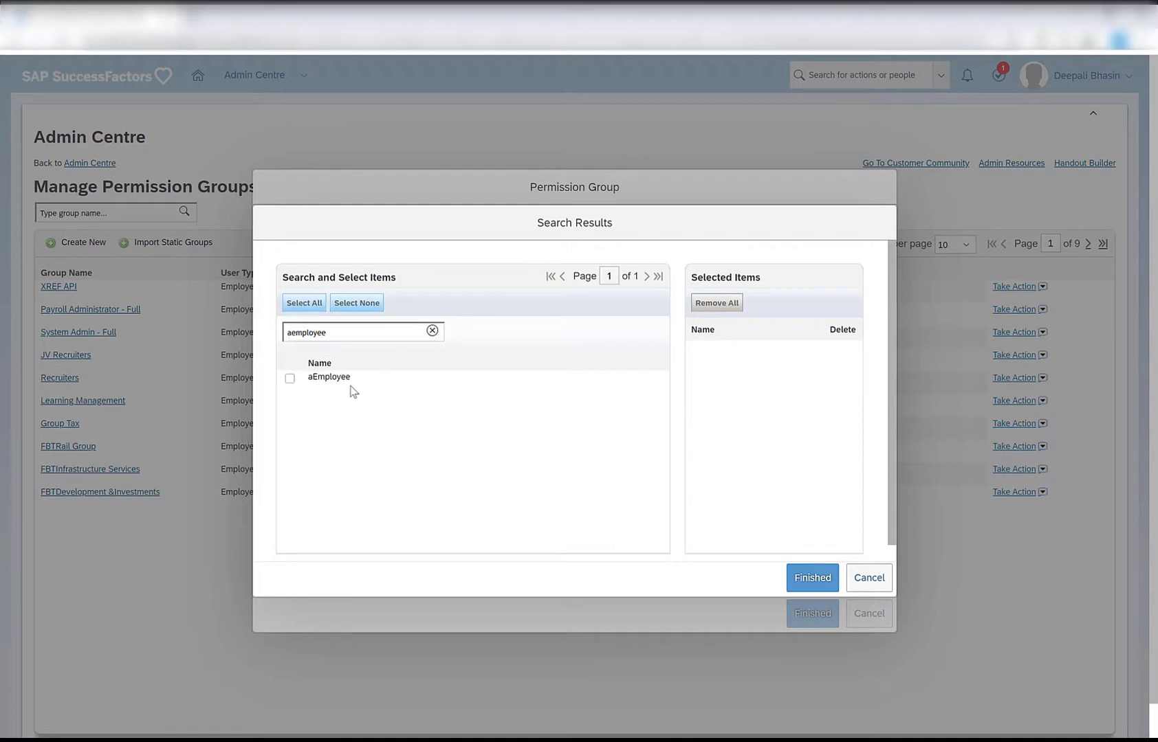
{"action": "left_click", "coordinate": [290, 378]}
{"action": "left_click", "coordinate": [800, 582]}
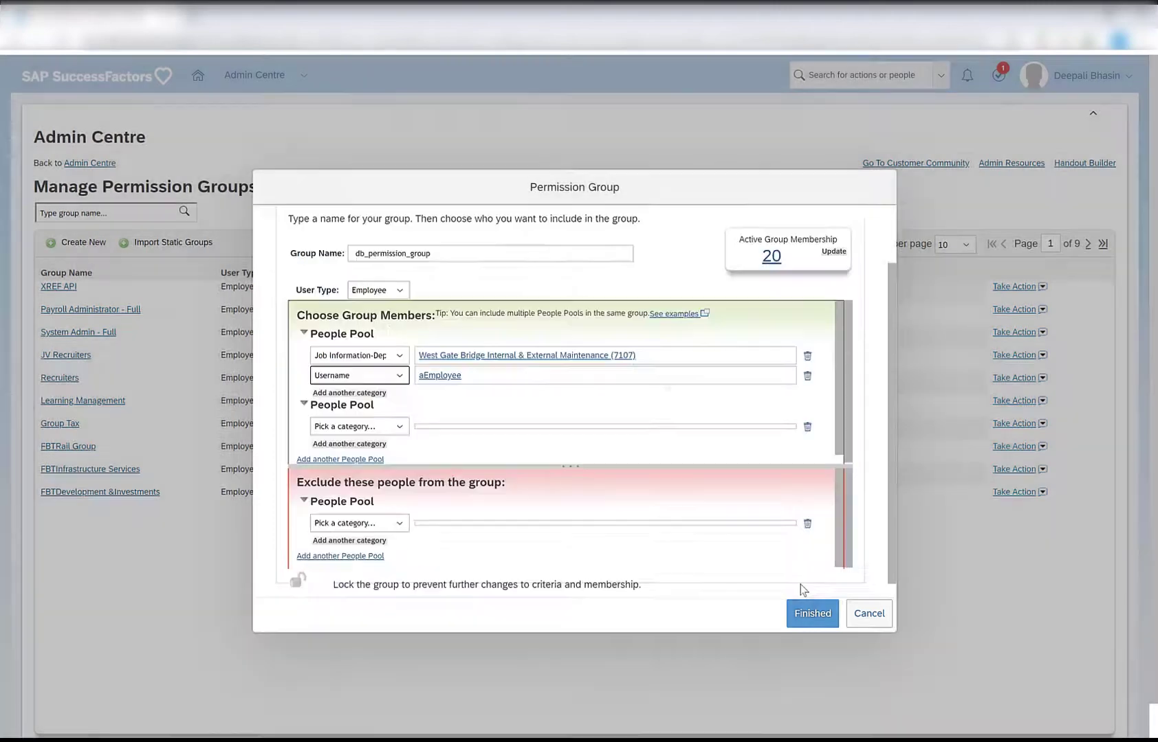
{"action": "left_click", "coordinate": [834, 252]}
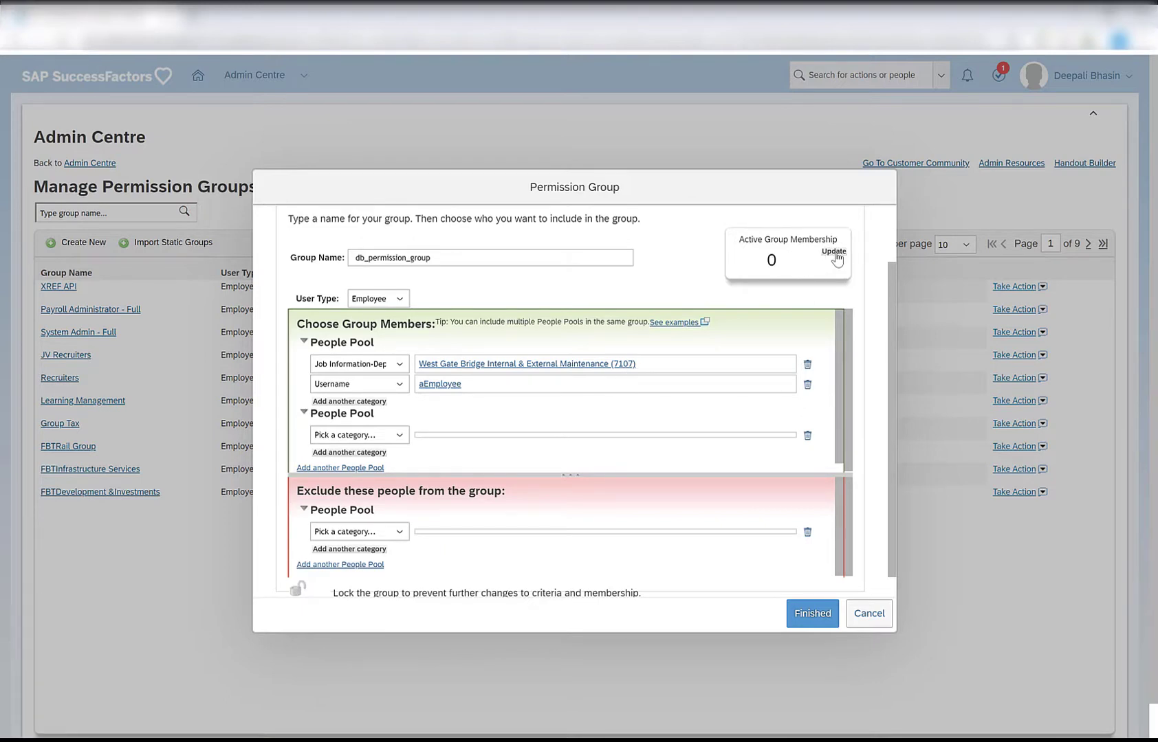
Remove the Username condition from the first pool and give the second pool a Username category
{"action": "left_click", "coordinate": [807, 384]}
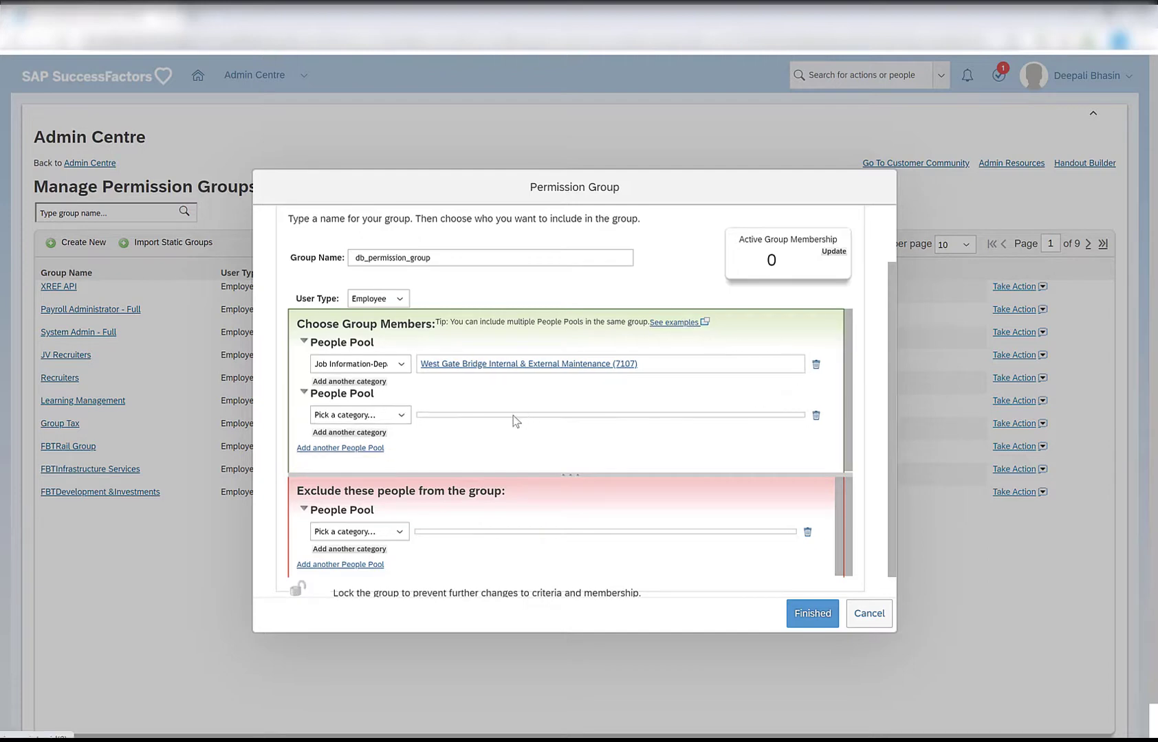
{"action": "left_click", "coordinate": [372, 416]}
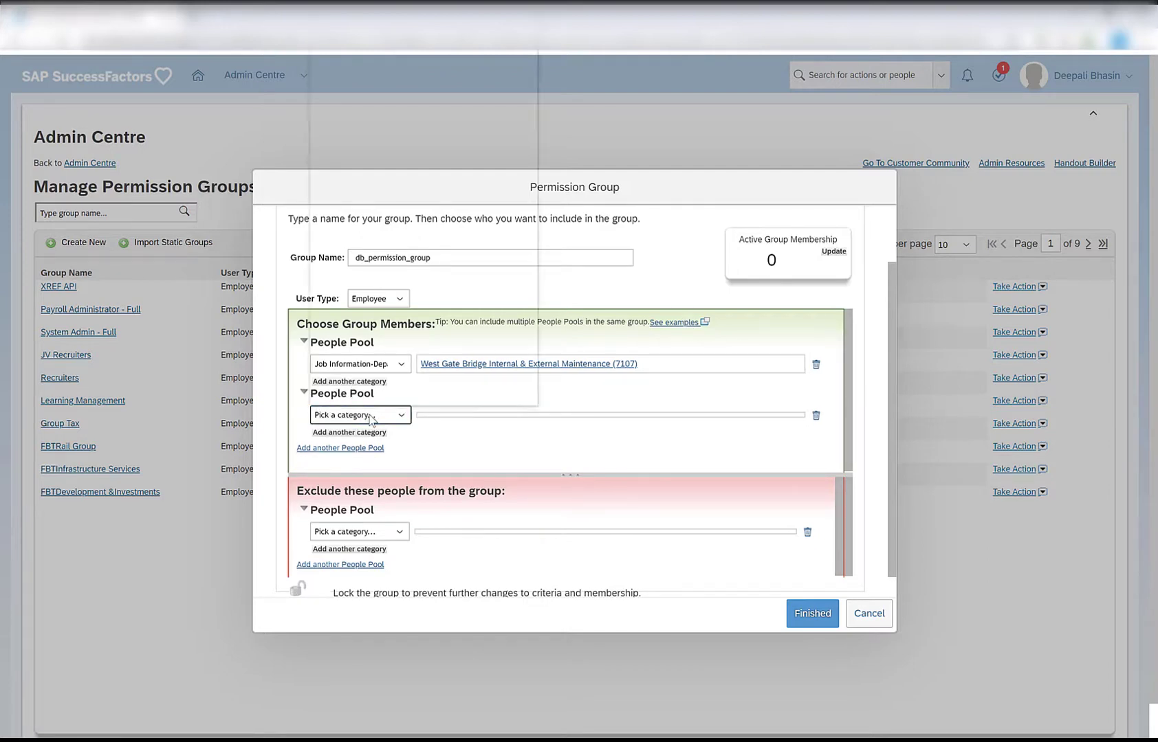
{"action": "scroll", "coordinate": [409, 338], "scroll_direction": "down", "scroll_amount": 15}
{"action": "left_click", "coordinate": [364, 389]}
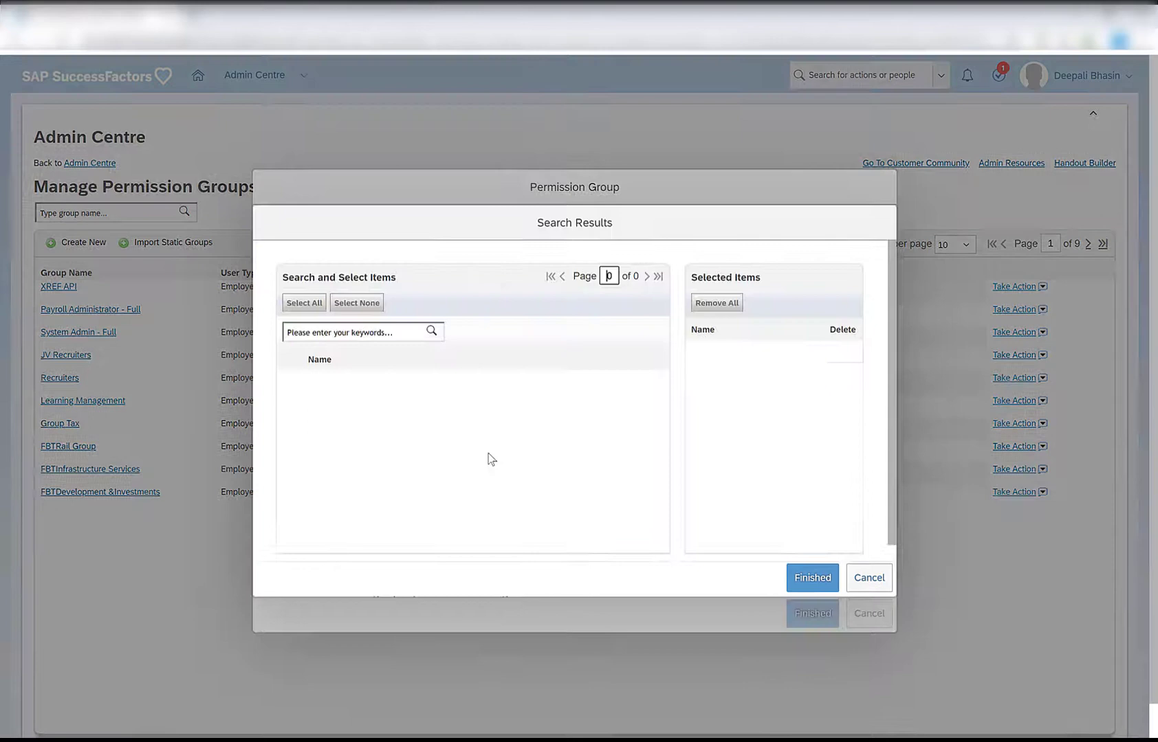
Select the employee's username in the second pool and update membership to 21
{"action": "left_click", "coordinate": [389, 339]}
{"action": "type", "text": "ae"}
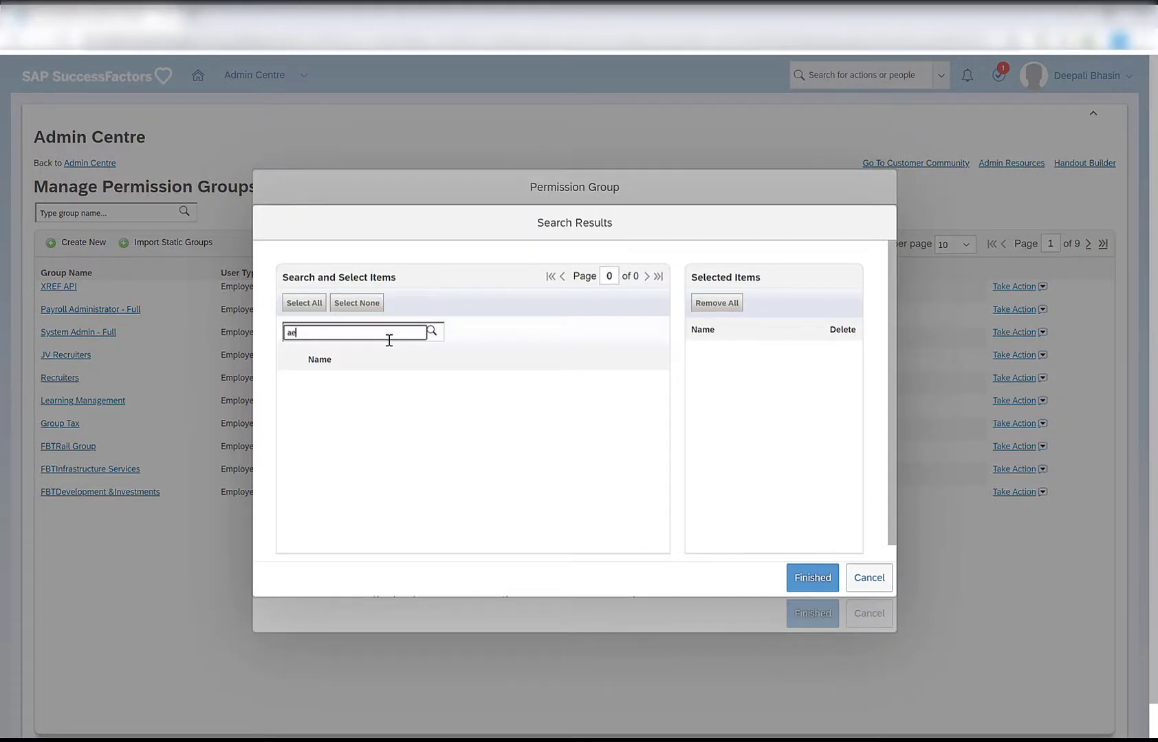
{"action": "type", "text": "mployee"}
{"action": "left_click", "coordinate": [431, 331]}
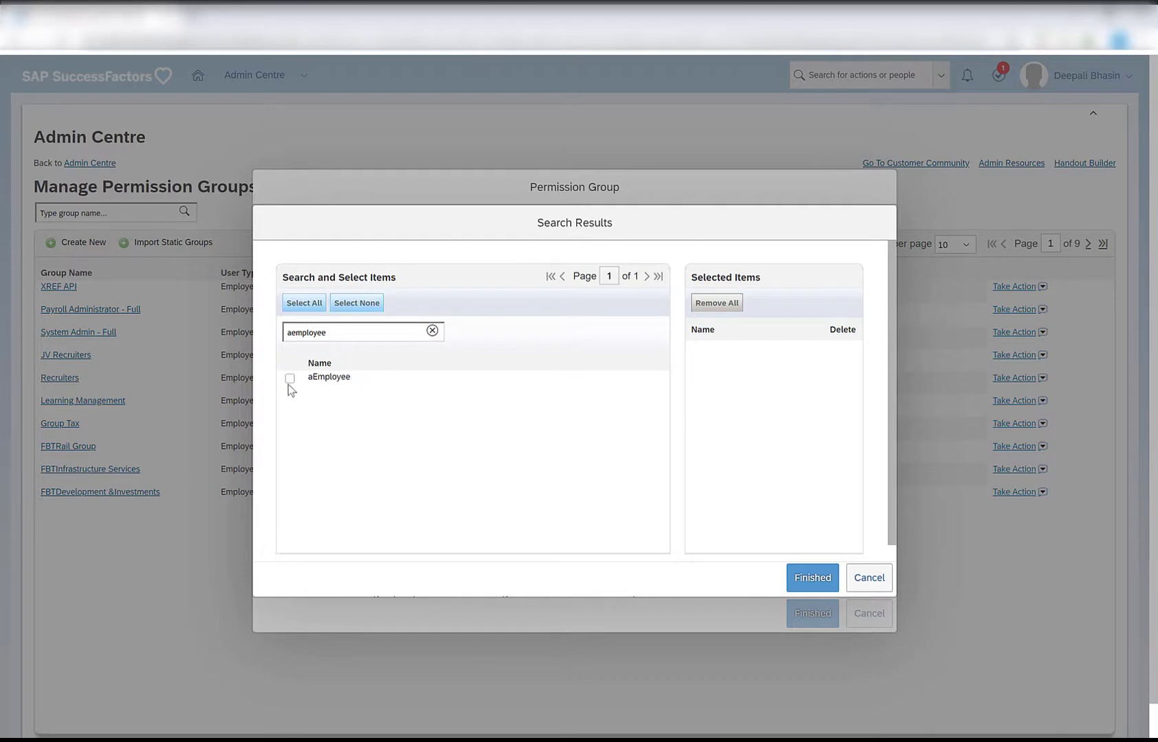
{"action": "left_click", "coordinate": [289, 379]}
{"action": "left_click", "coordinate": [811, 577]}
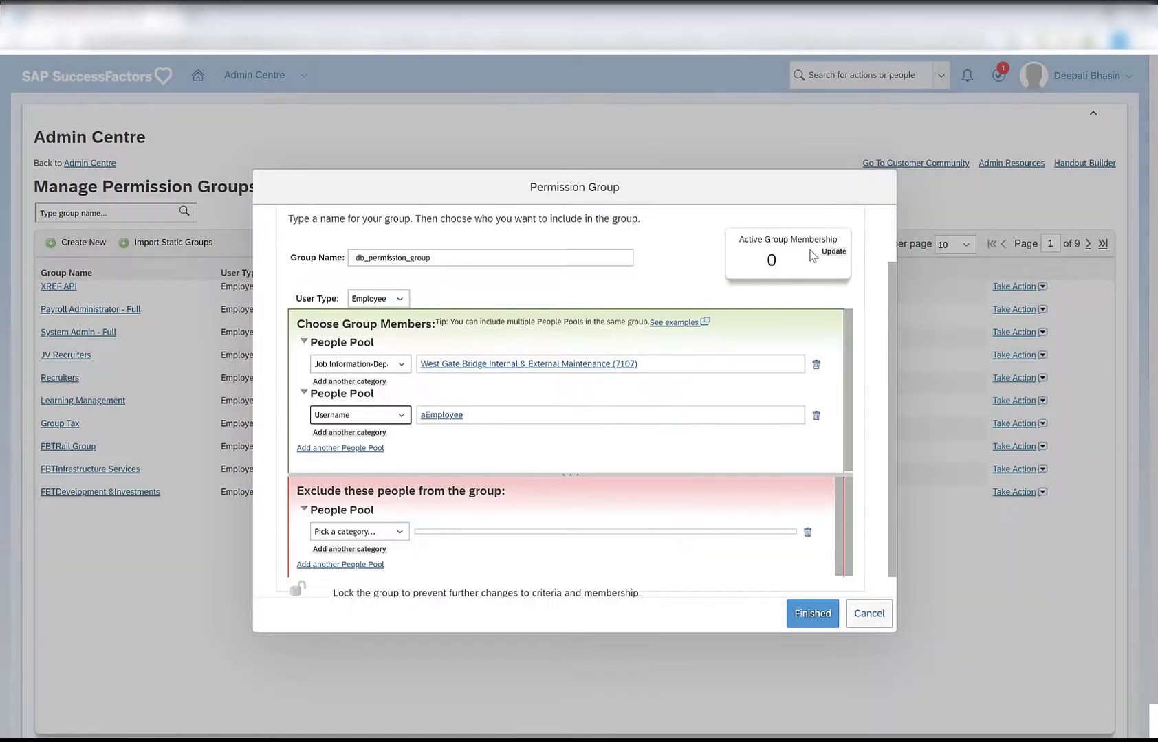
{"action": "left_click", "coordinate": [833, 251]}
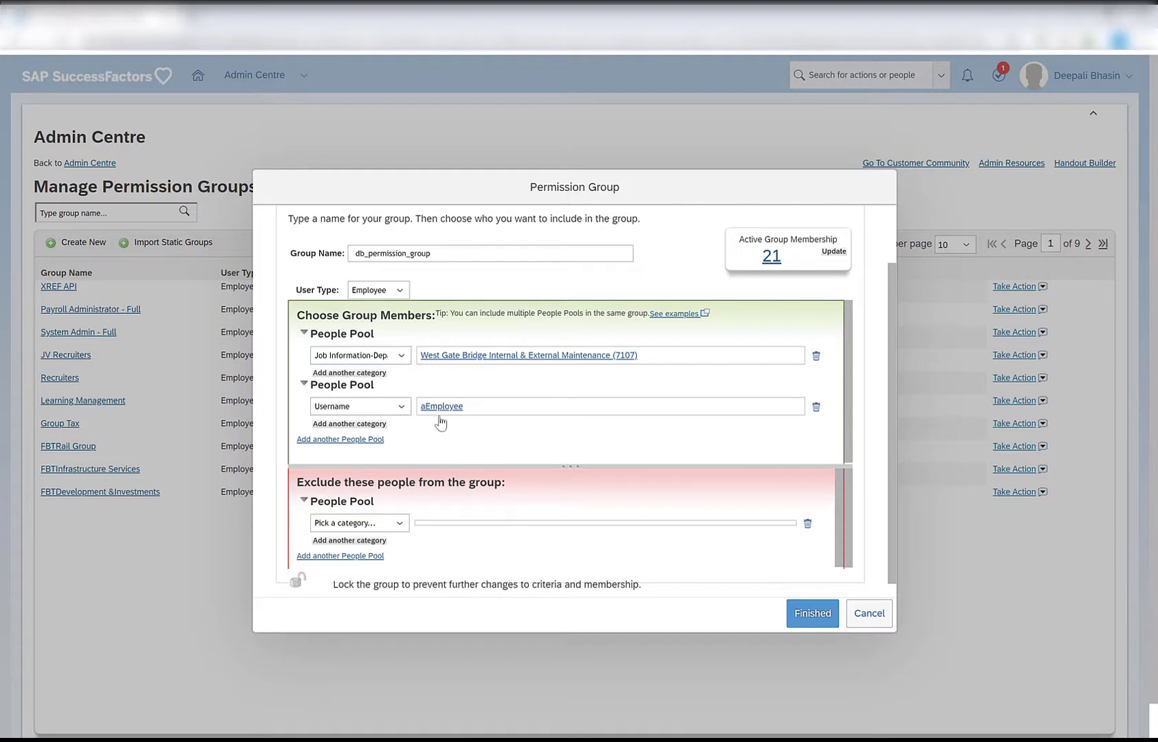
Add an empty third People Pool, then add and delete a stray category row in the first pool
{"action": "left_click", "coordinate": [352, 444]}
{"action": "scroll", "coordinate": [413, 433], "scroll_direction": "down", "scroll_amount": 1}
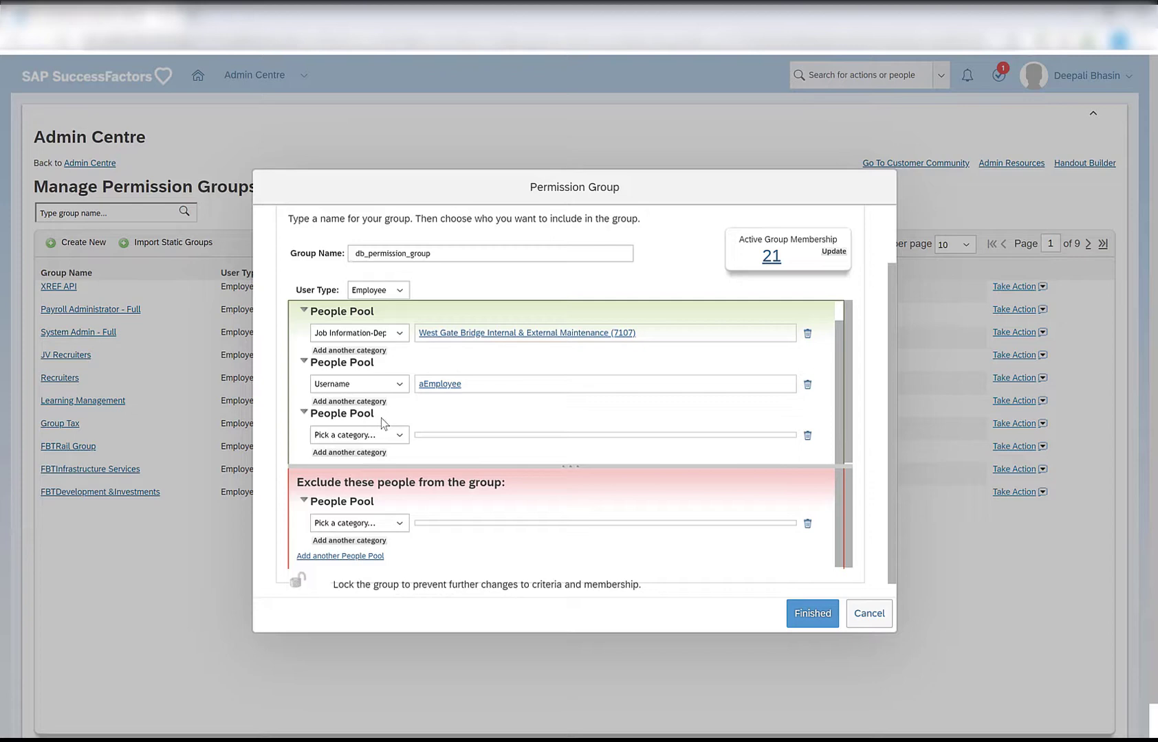
{"action": "scroll", "coordinate": [385, 425], "scroll_direction": "up", "scroll_amount": 1}
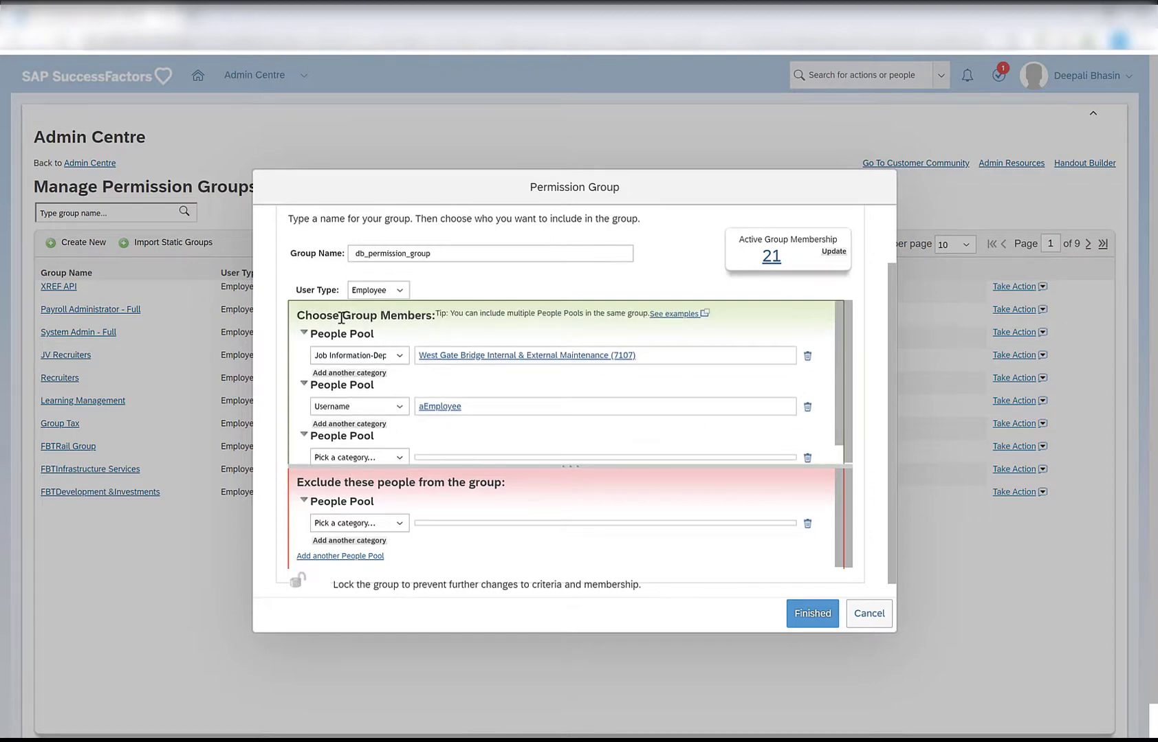
{"action": "left_click_drag", "start_coordinate": [305, 316], "coordinate": [352, 317]}
{"action": "scroll", "coordinate": [352, 317], "scroll_direction": "down", "scroll_amount": 1}
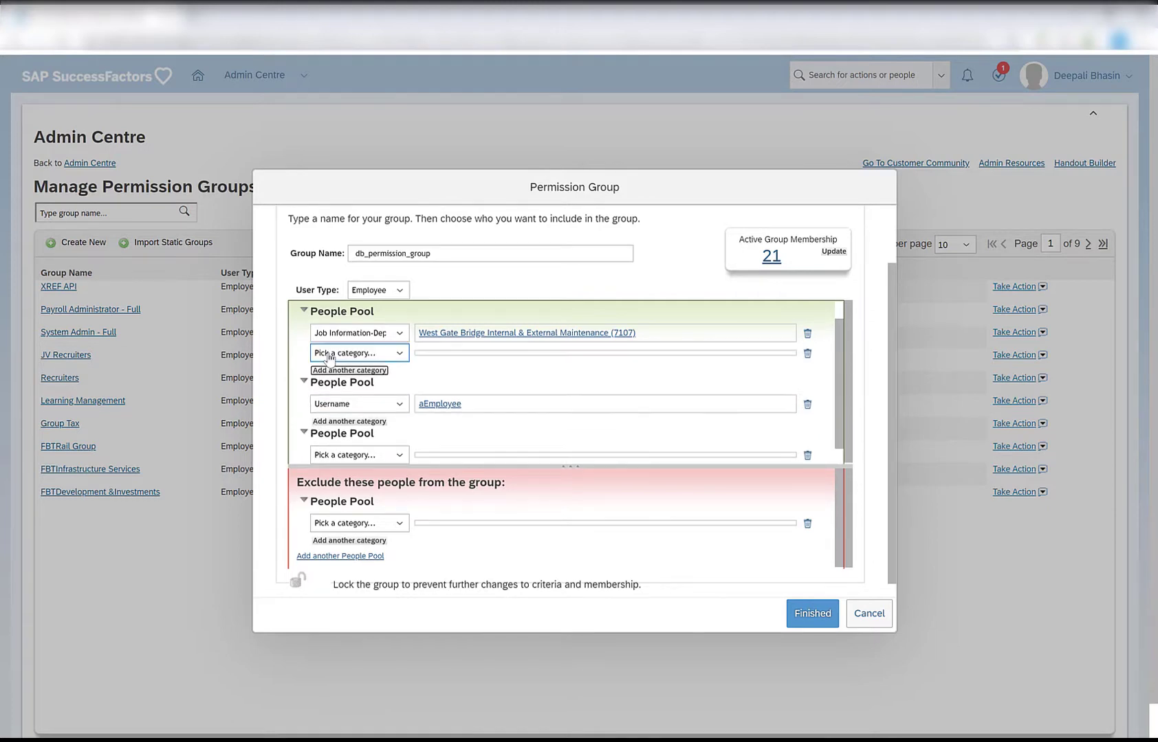
{"action": "left_click", "coordinate": [334, 351]}
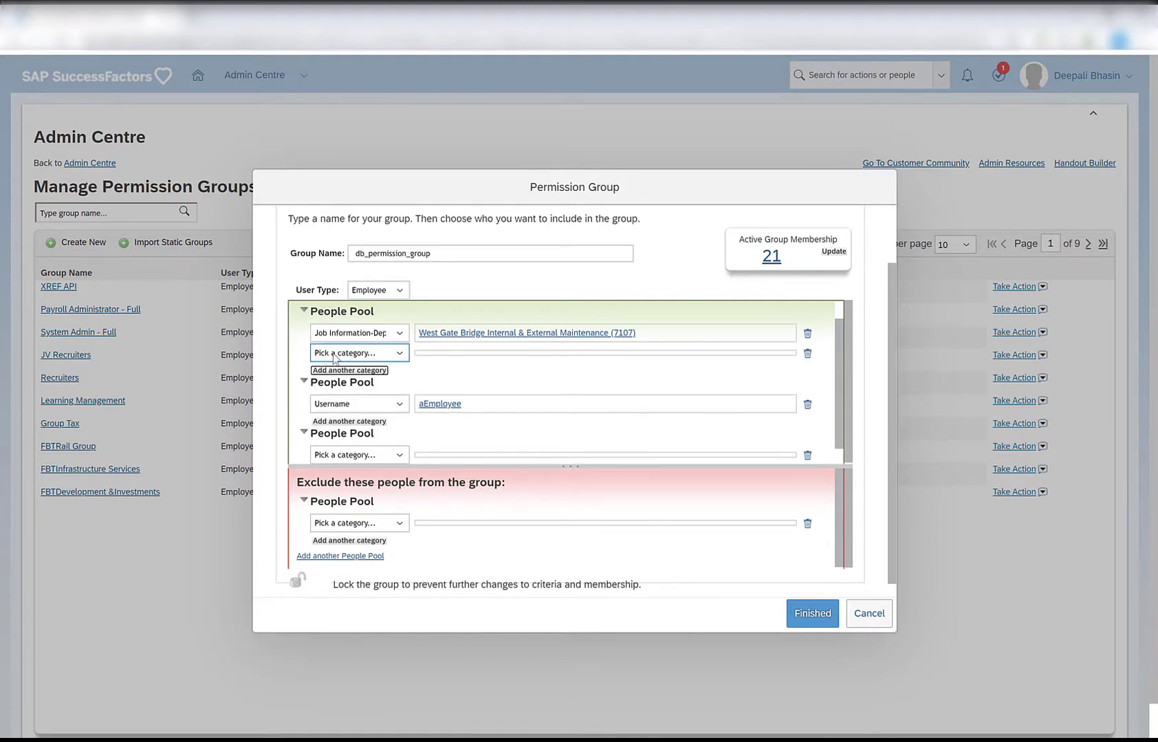
{"action": "left_click", "coordinate": [807, 354]}
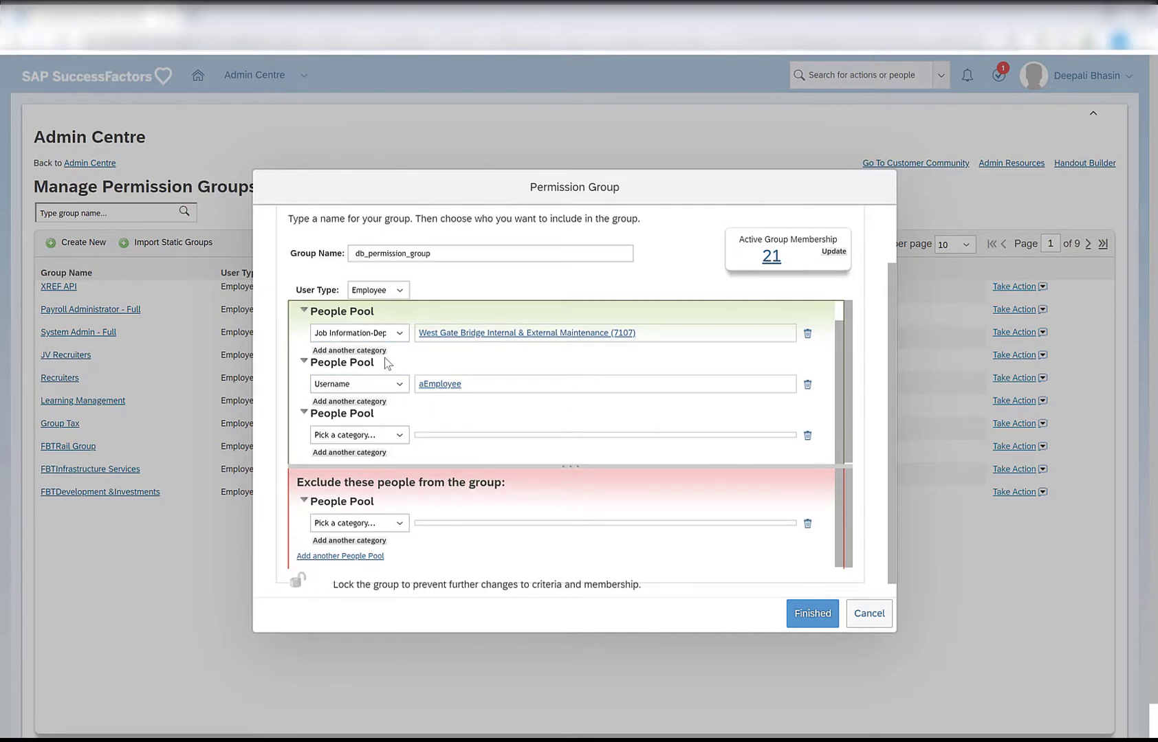
{"action": "left_click", "coordinate": [389, 385]}
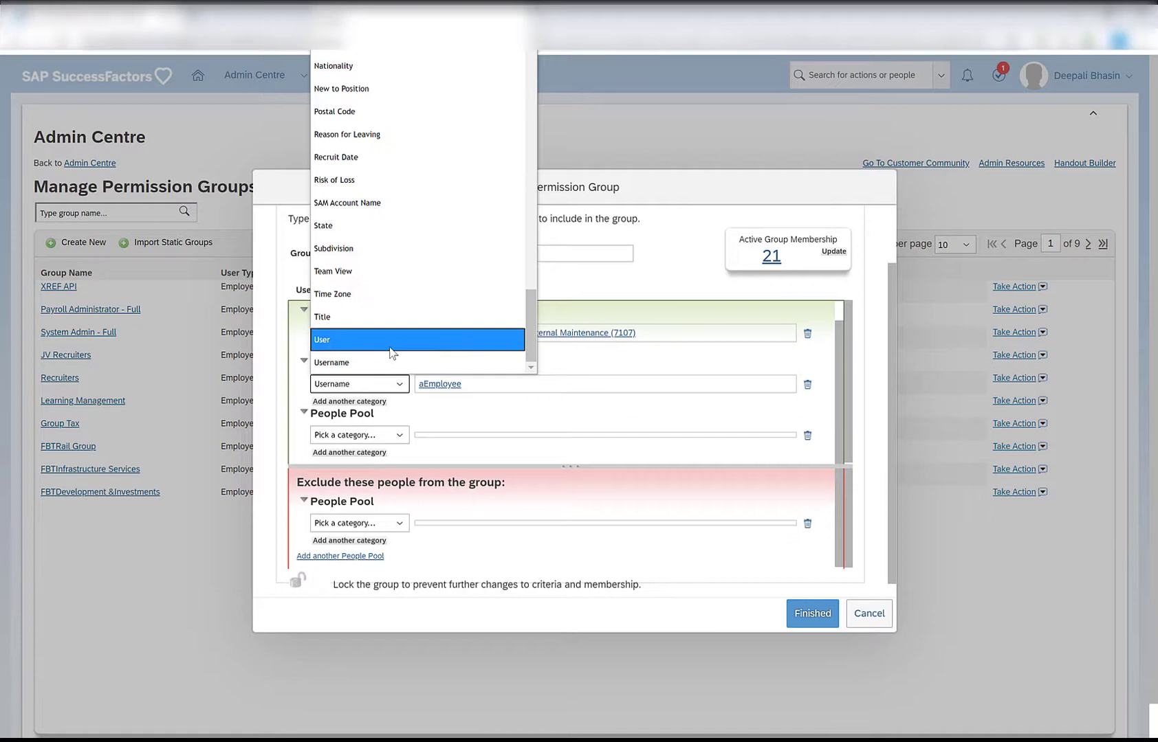
{"action": "scroll", "coordinate": [432, 258], "scroll_direction": "up", "scroll_amount": 10}
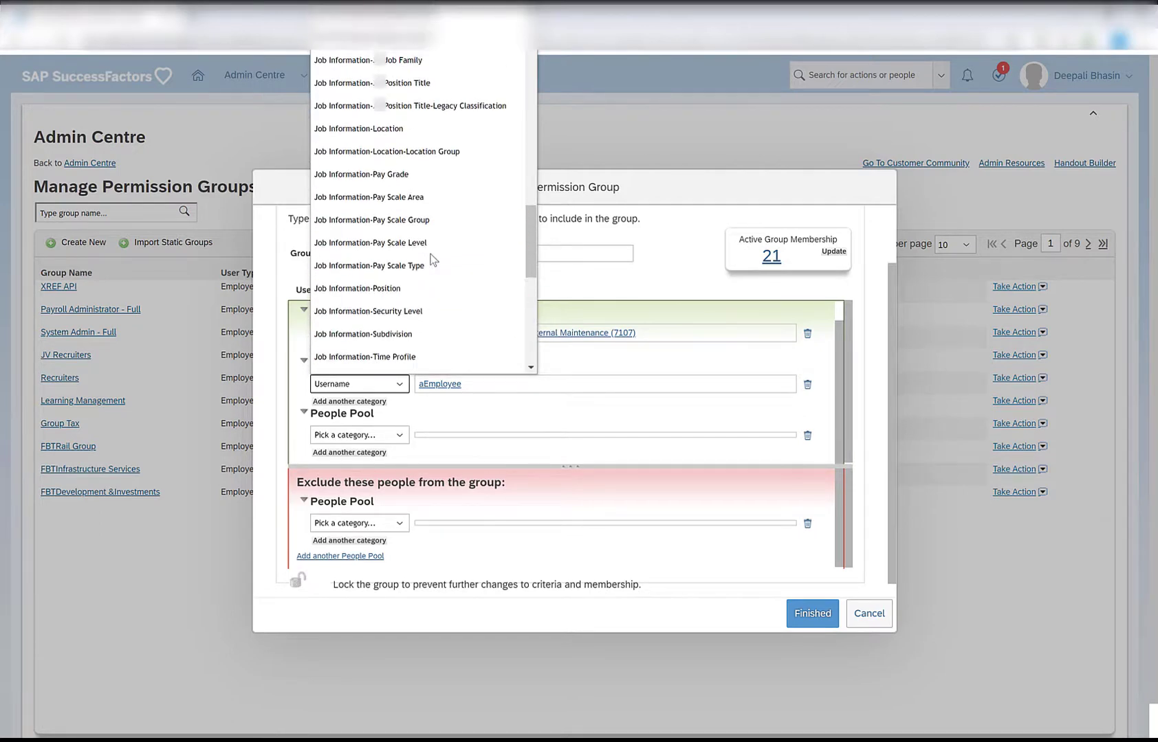
{"action": "scroll", "coordinate": [432, 258], "scroll_direction": "up", "scroll_amount": 5}
{"action": "left_click", "coordinate": [352, 389]}
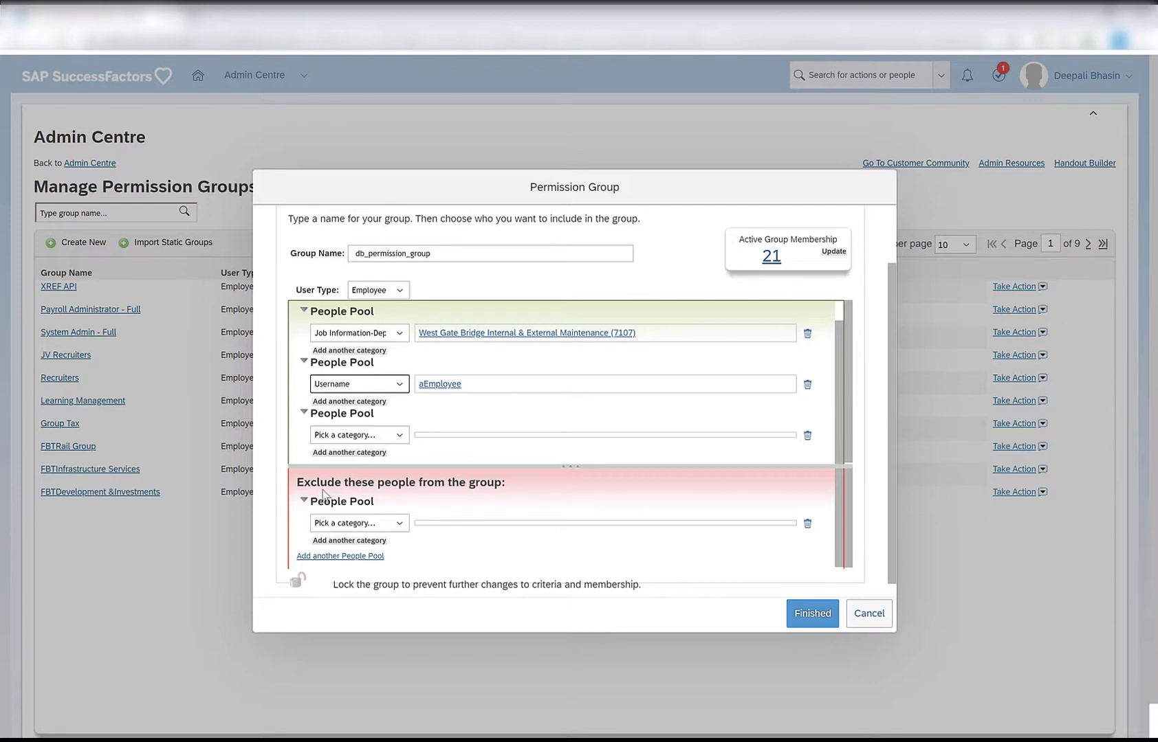
{"action": "left_click_drag", "start_coordinate": [304, 483], "coordinate": [493, 483]}
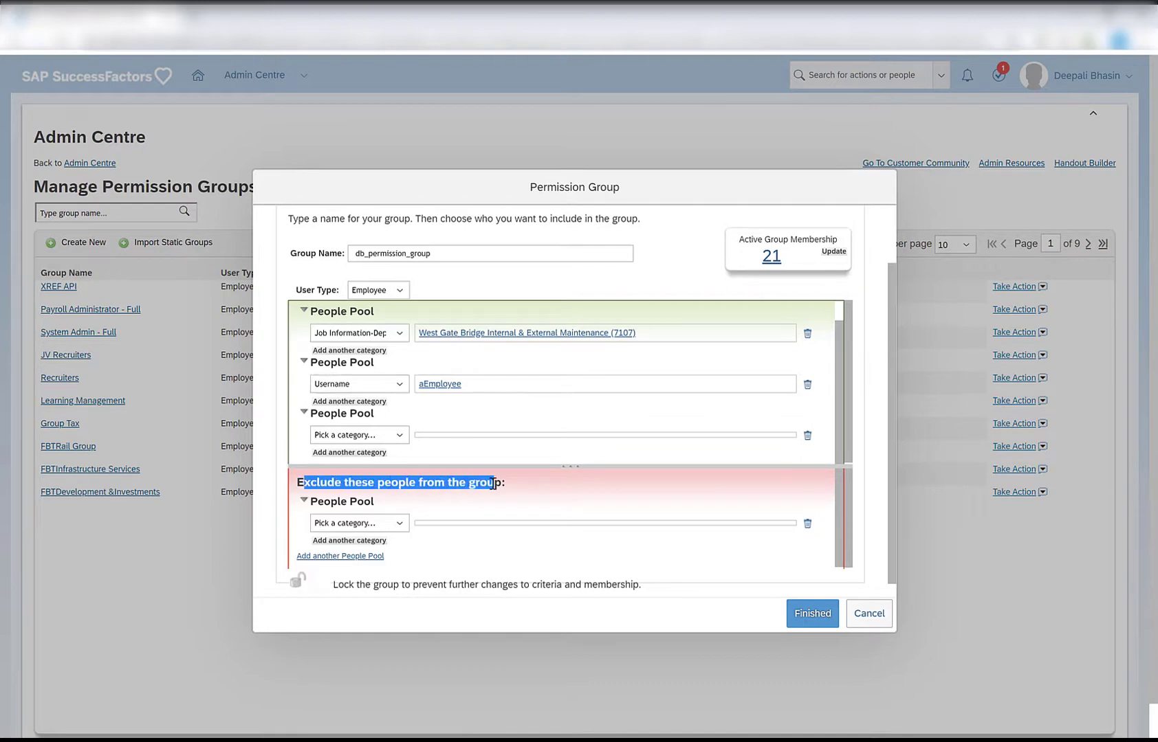
Exclude the employee from the group by Username
{"action": "left_click", "coordinate": [364, 524]}
{"action": "scroll", "coordinate": [418, 371], "scroll_direction": "down", "scroll_amount": 10}
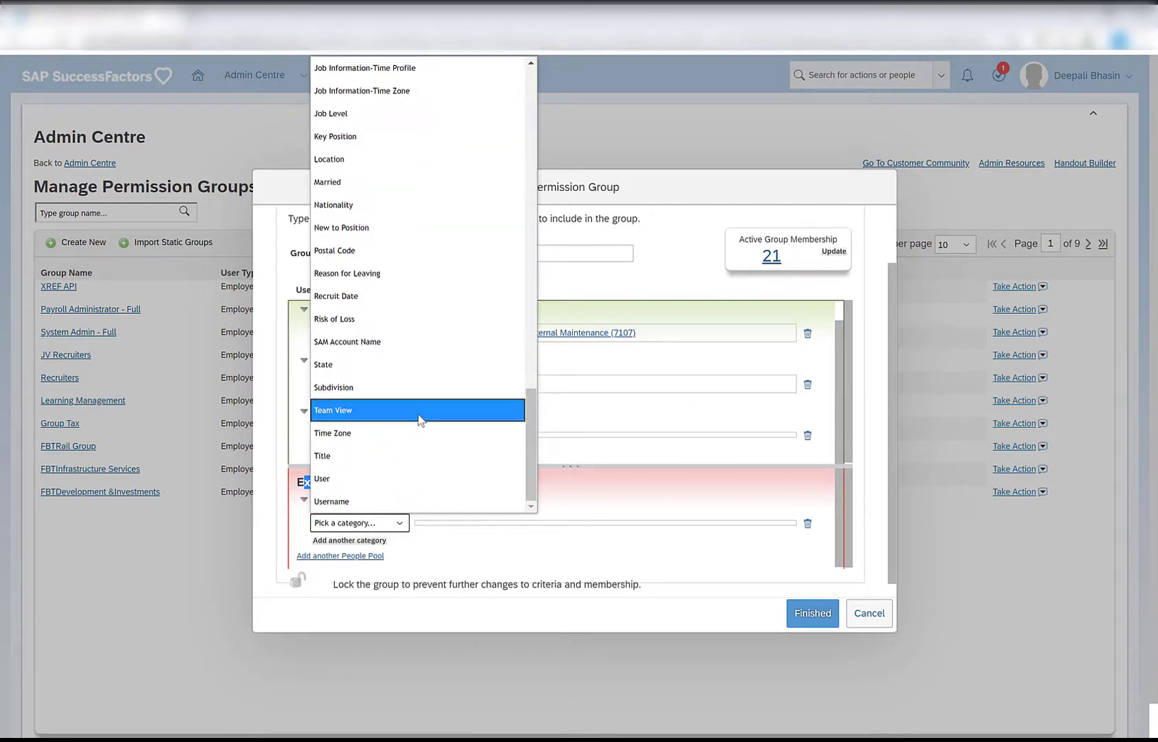
{"action": "left_click", "coordinate": [385, 508]}
{"action": "left_click", "coordinate": [364, 332]}
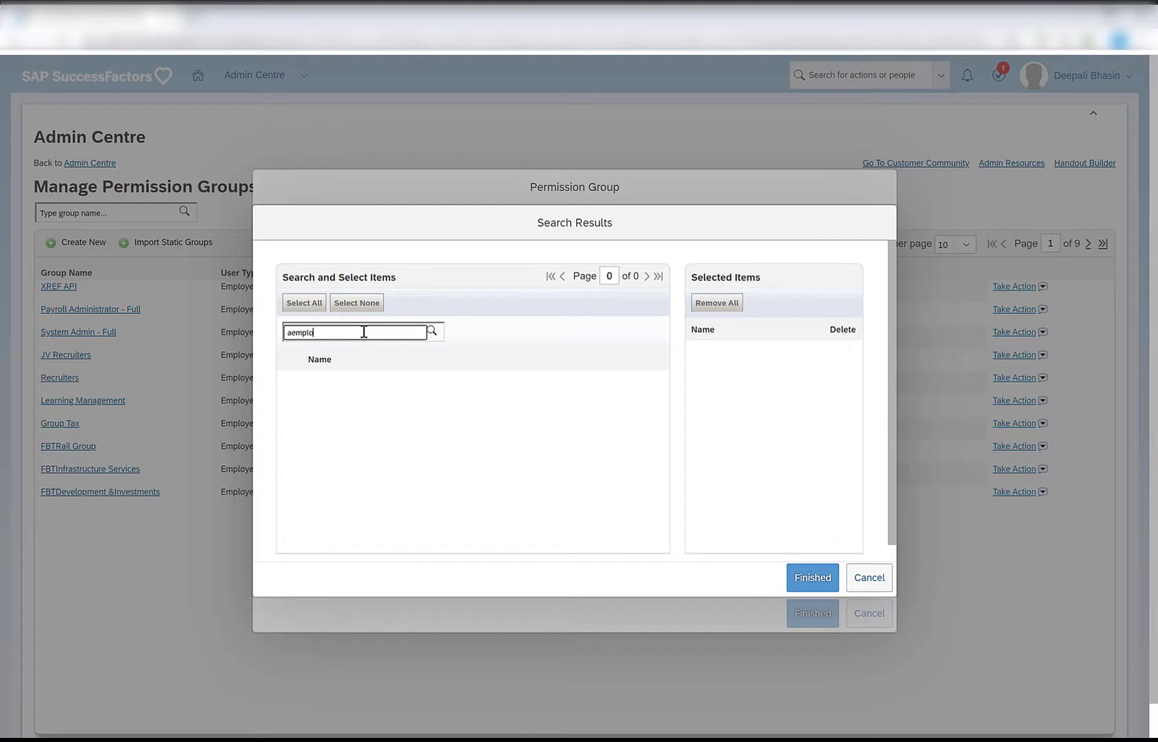
{"action": "left_click", "coordinate": [432, 331]}
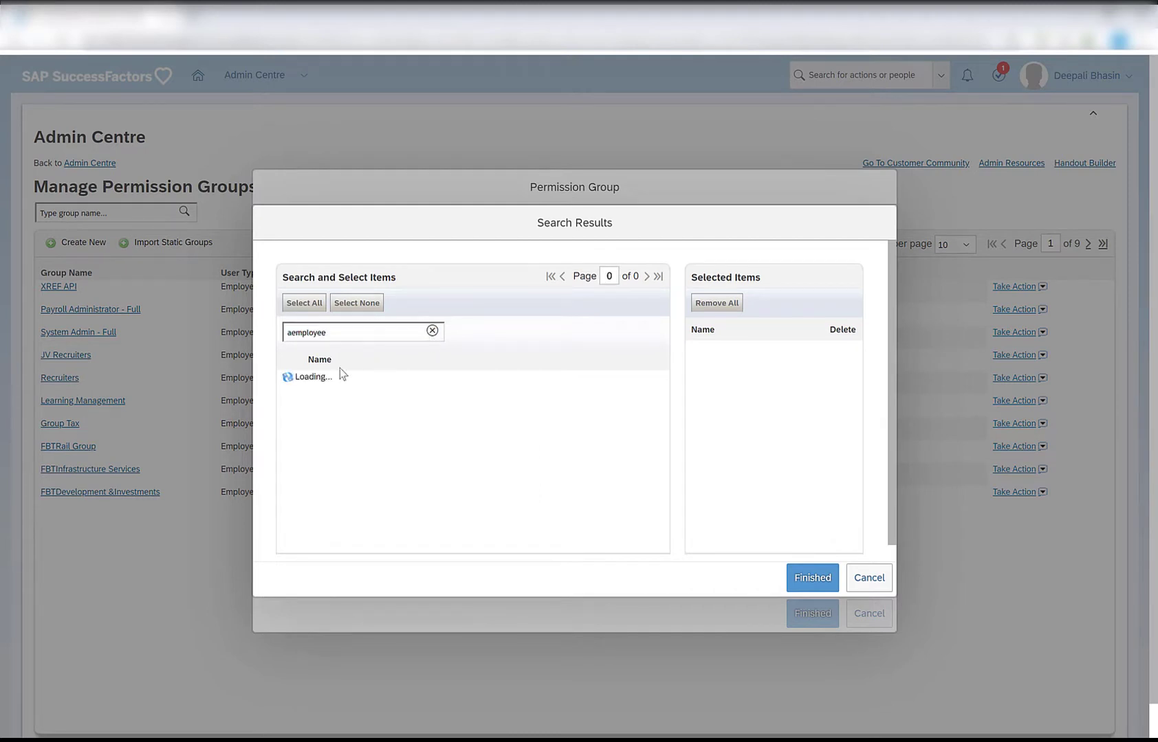
{"action": "left_click", "coordinate": [290, 379]}
{"action": "left_click", "coordinate": [801, 579]}
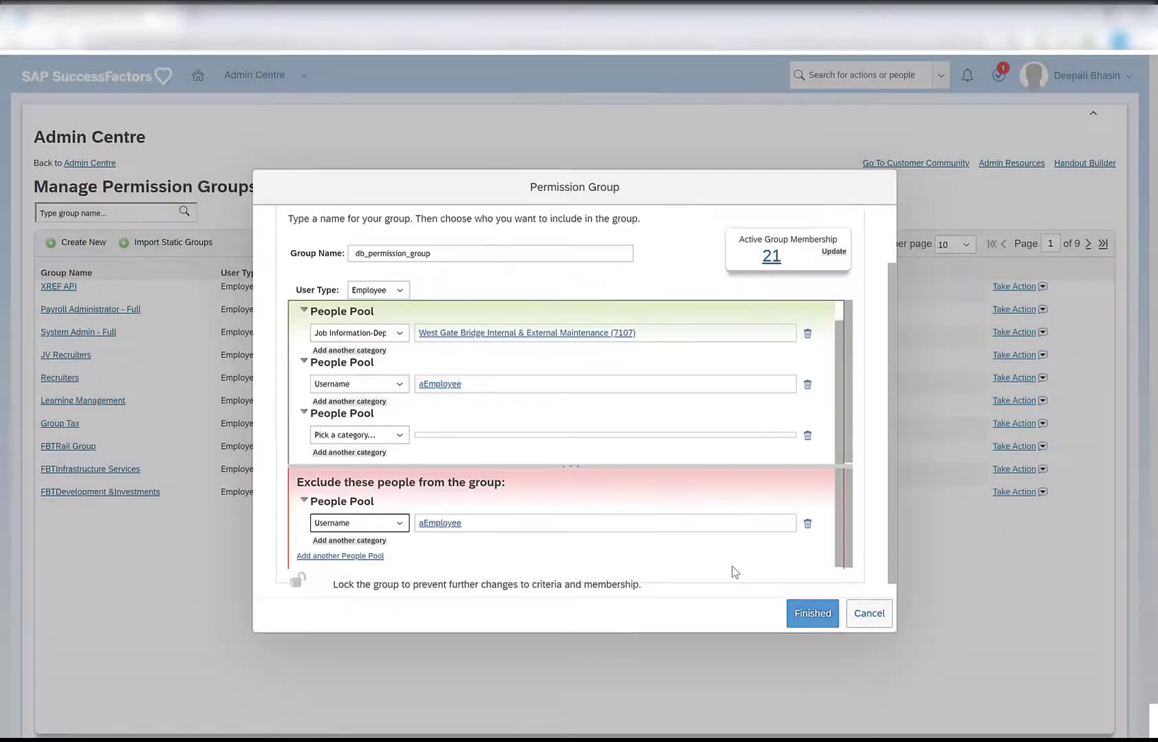
Delete the empty pool and department criteria, remove the exclusion, and update membership to 1
{"action": "left_click", "coordinate": [807, 437]}
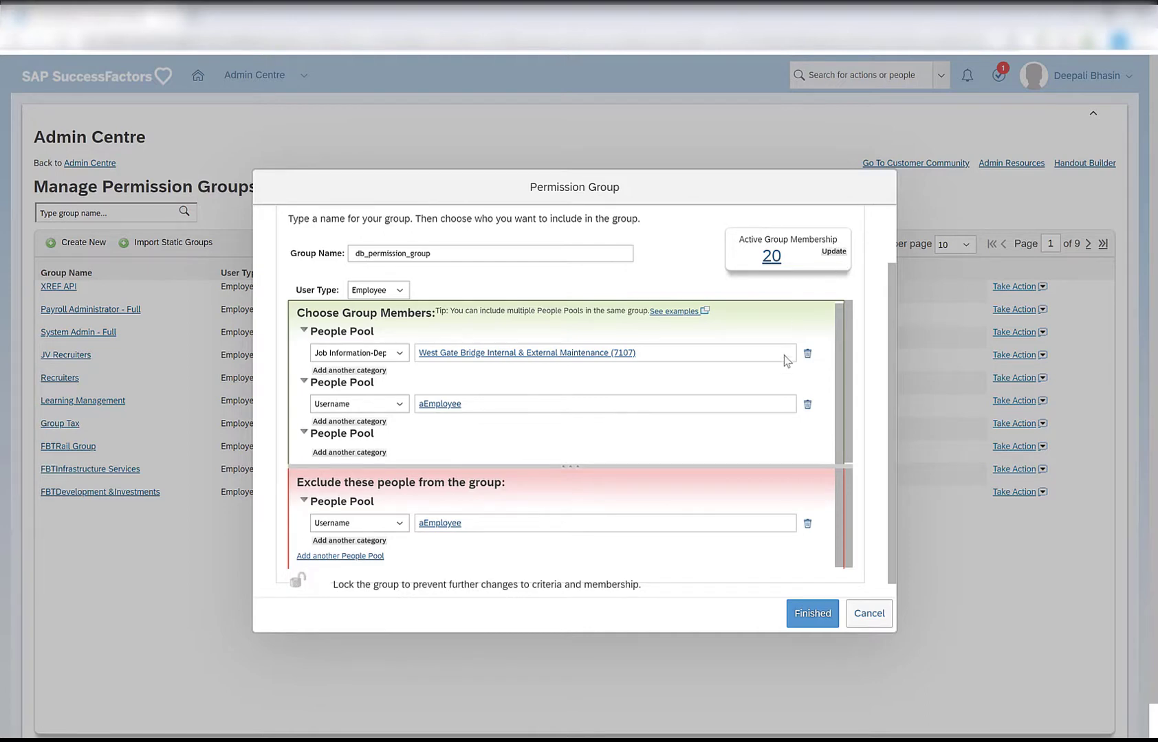
{"action": "left_click", "coordinate": [807, 355]}
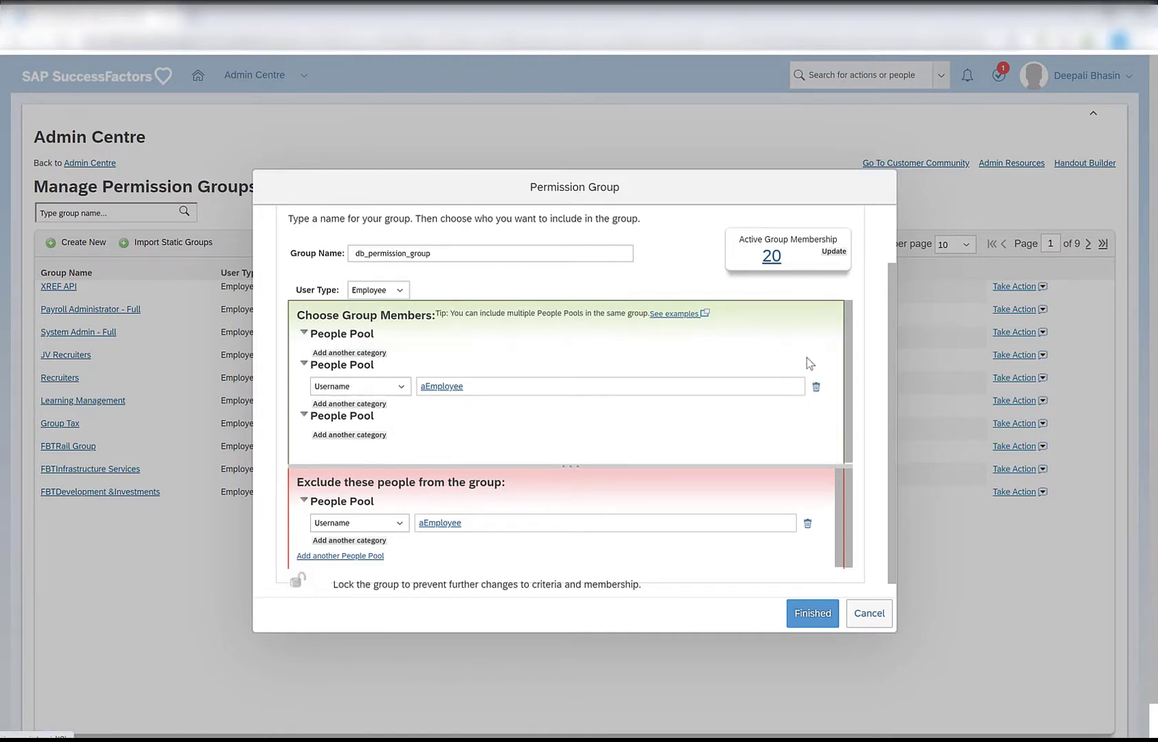
{"action": "left_click", "coordinate": [833, 252]}
{"action": "left_click_drag", "start_coordinate": [782, 261], "coordinate": [760, 261]}
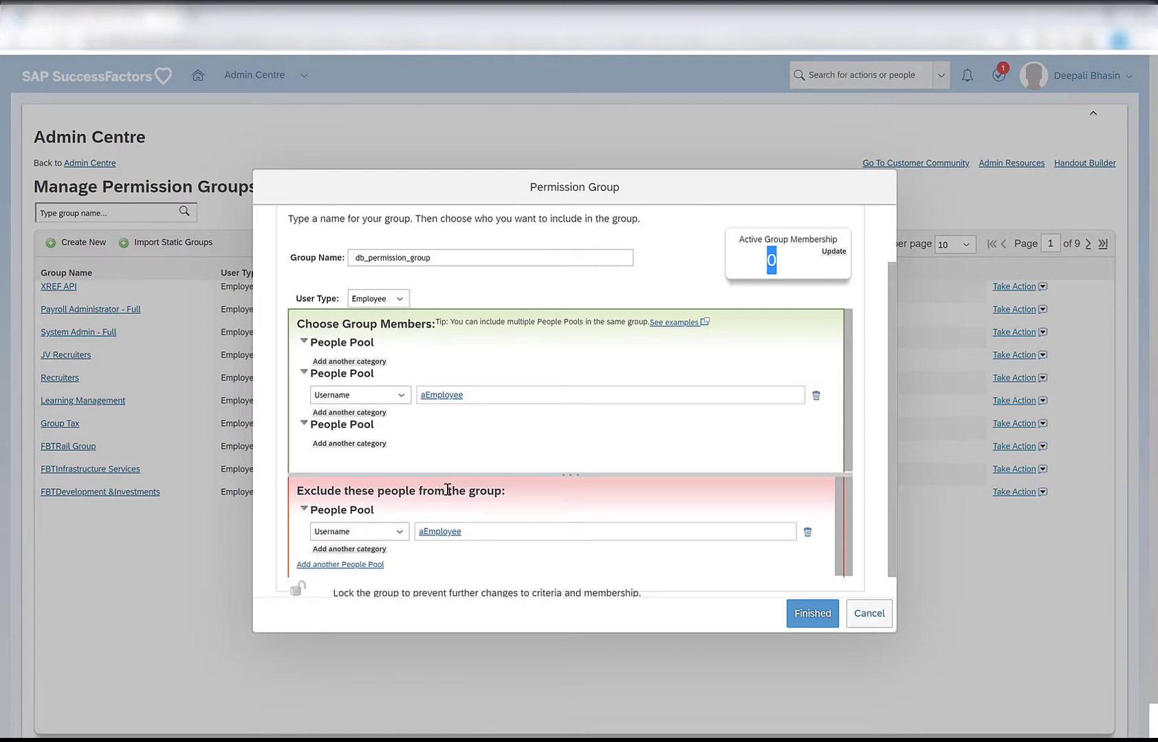
{"action": "left_click", "coordinate": [807, 531]}
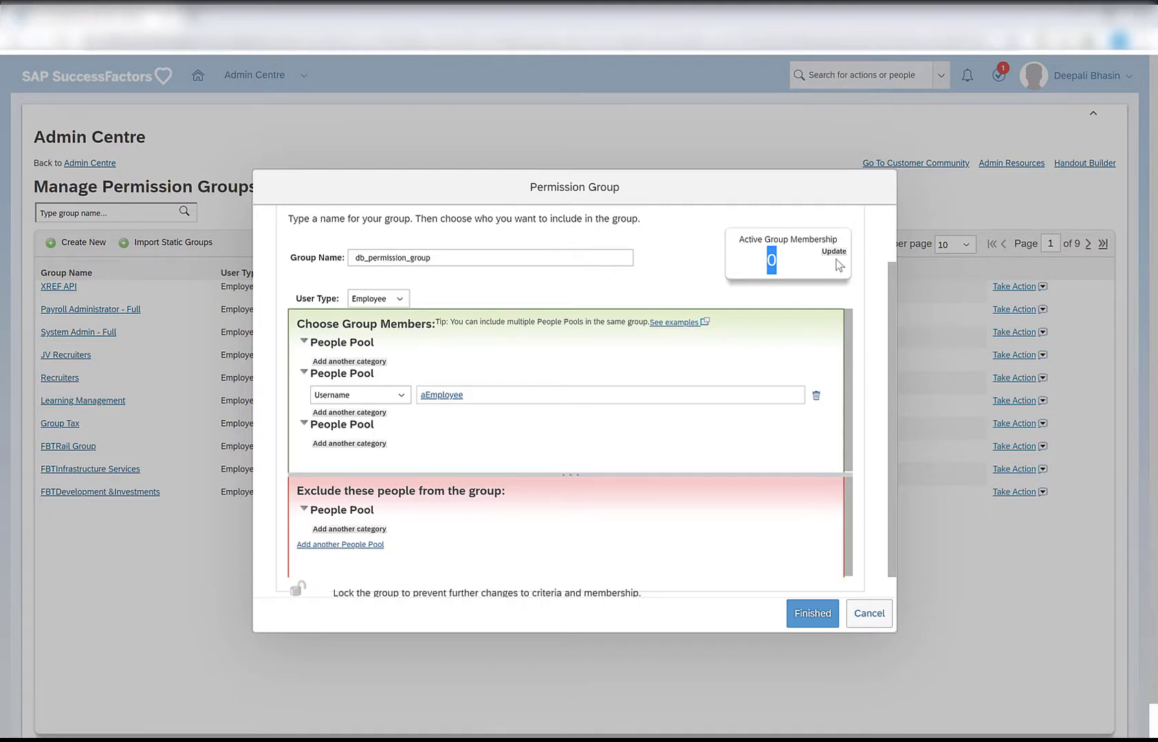
{"action": "left_click", "coordinate": [834, 251]}
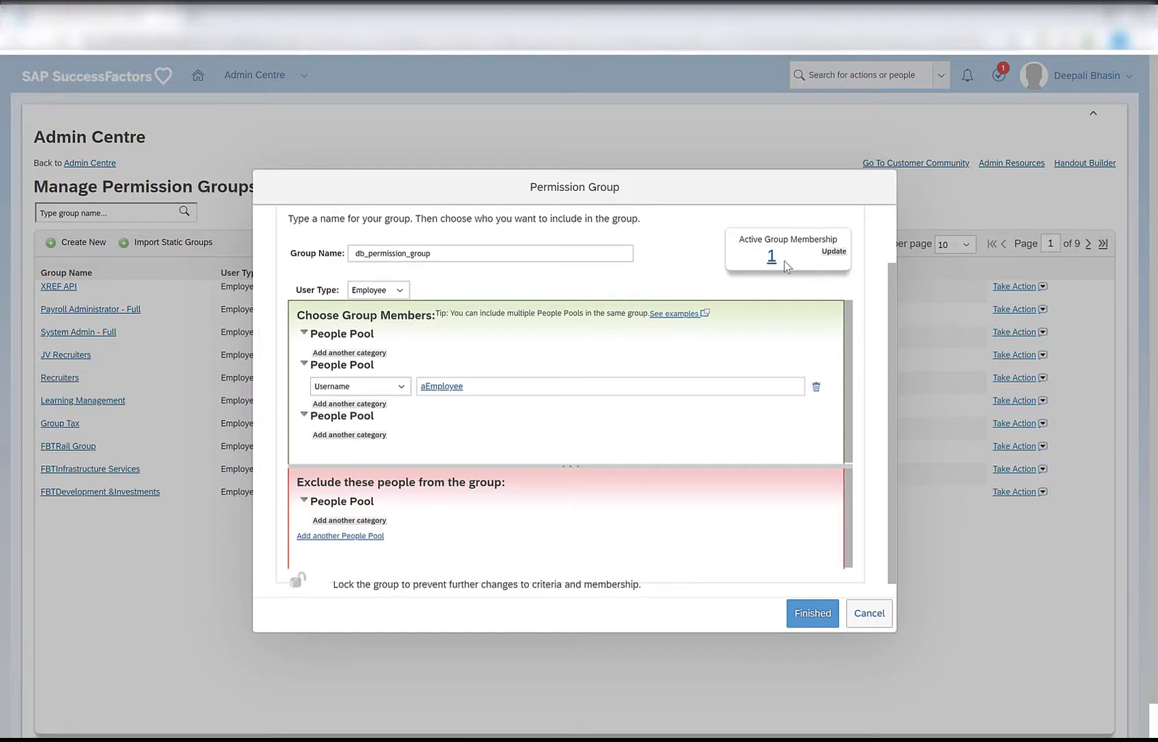
Review the single member (location db_location) in the member list, then save db_permission_group
{"action": "left_click", "coordinate": [771, 258]}
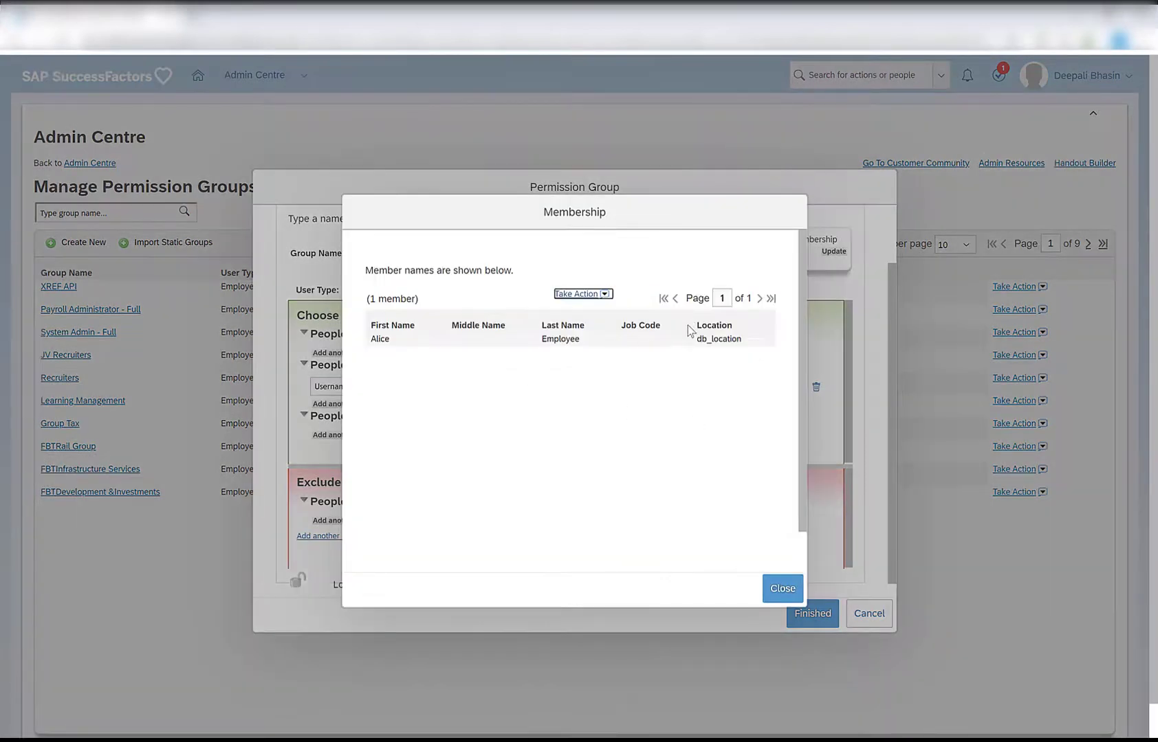
{"action": "double_click", "coordinate": [380, 338]}
{"action": "left_click", "coordinate": [475, 336]}
{"action": "double_click", "coordinate": [726, 339]}
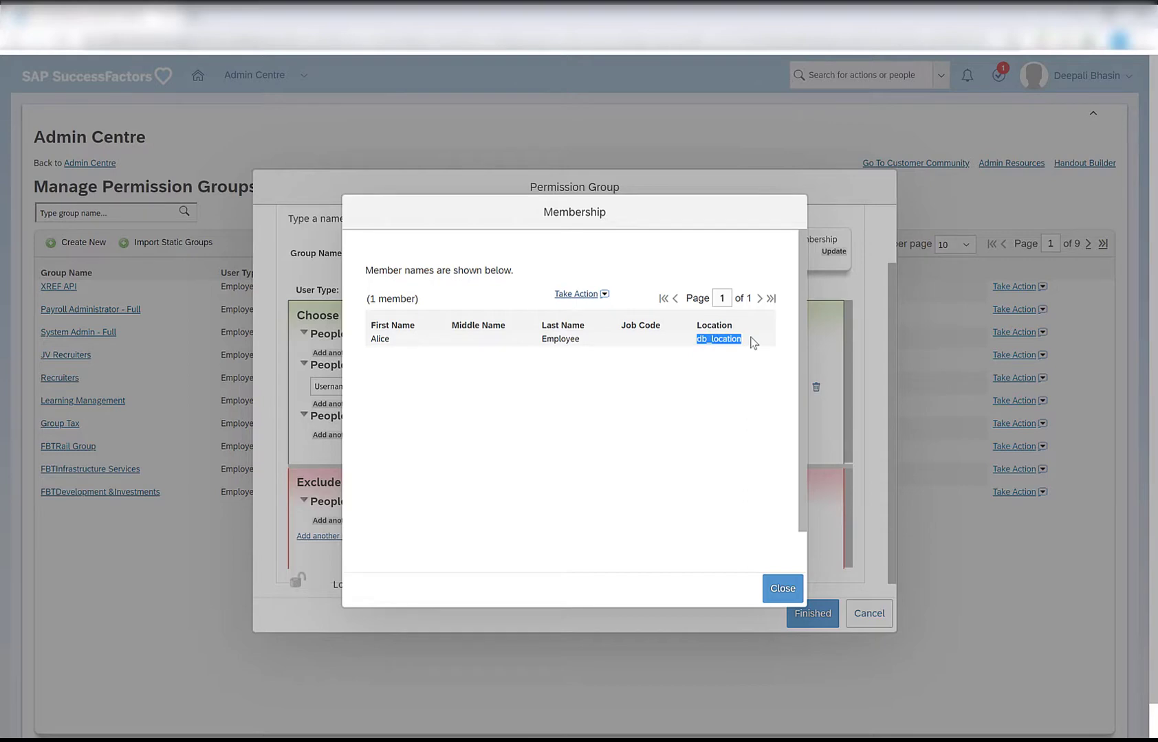
{"action": "left_click", "coordinate": [790, 585]}
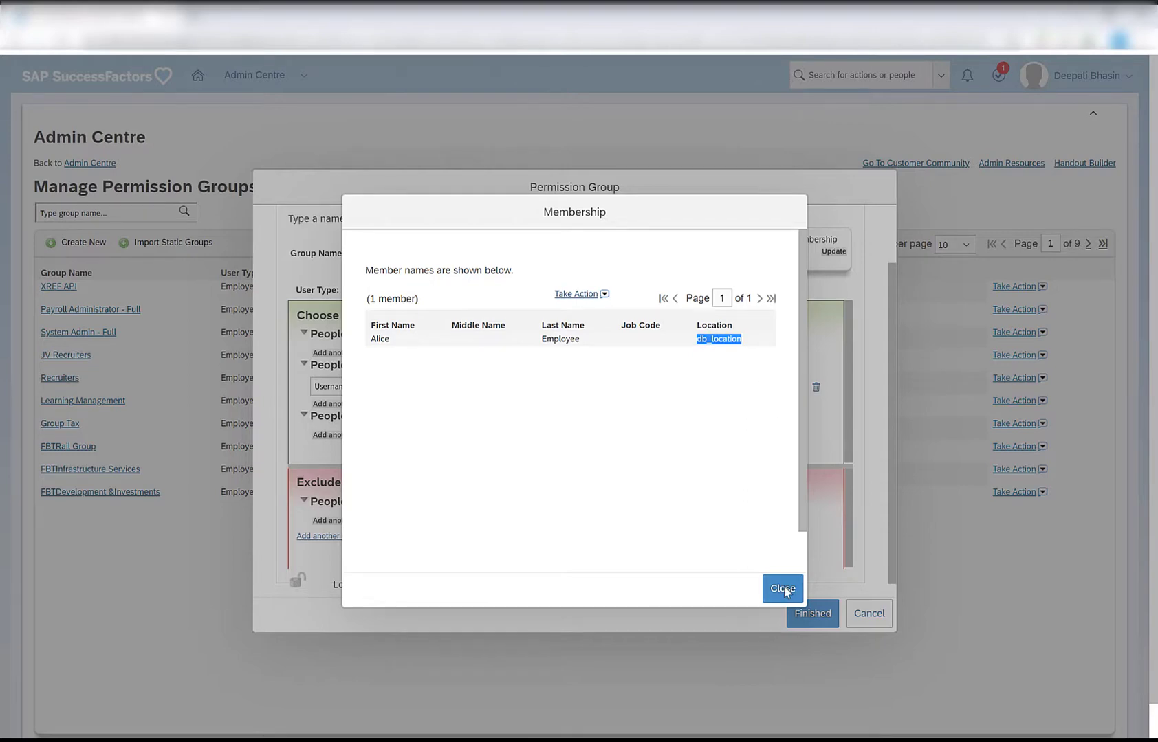
{"action": "left_click", "coordinate": [809, 615]}
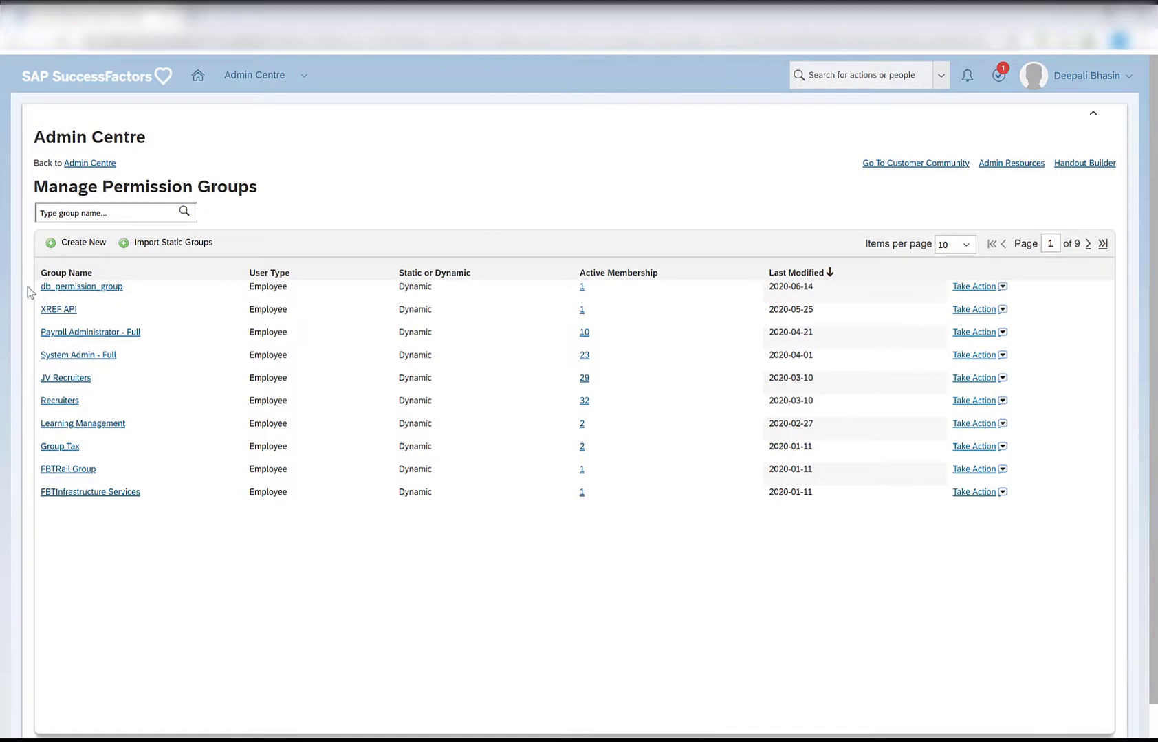
{"action": "left_click_drag", "start_coordinate": [26, 286], "coordinate": [174, 297]}
{"action": "left_click", "coordinate": [173, 297]}
{"action": "left_click", "coordinate": [582, 289]}
{"action": "left_click", "coordinate": [581, 295]}
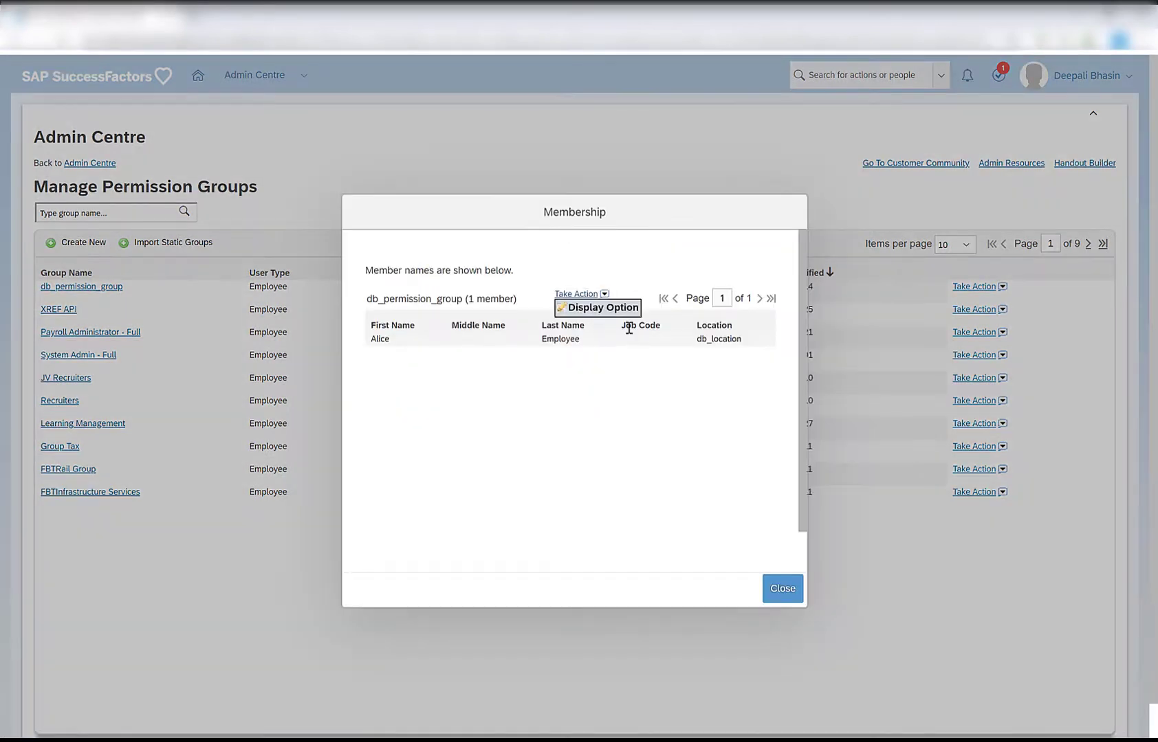
{"action": "left_click", "coordinate": [442, 328]}
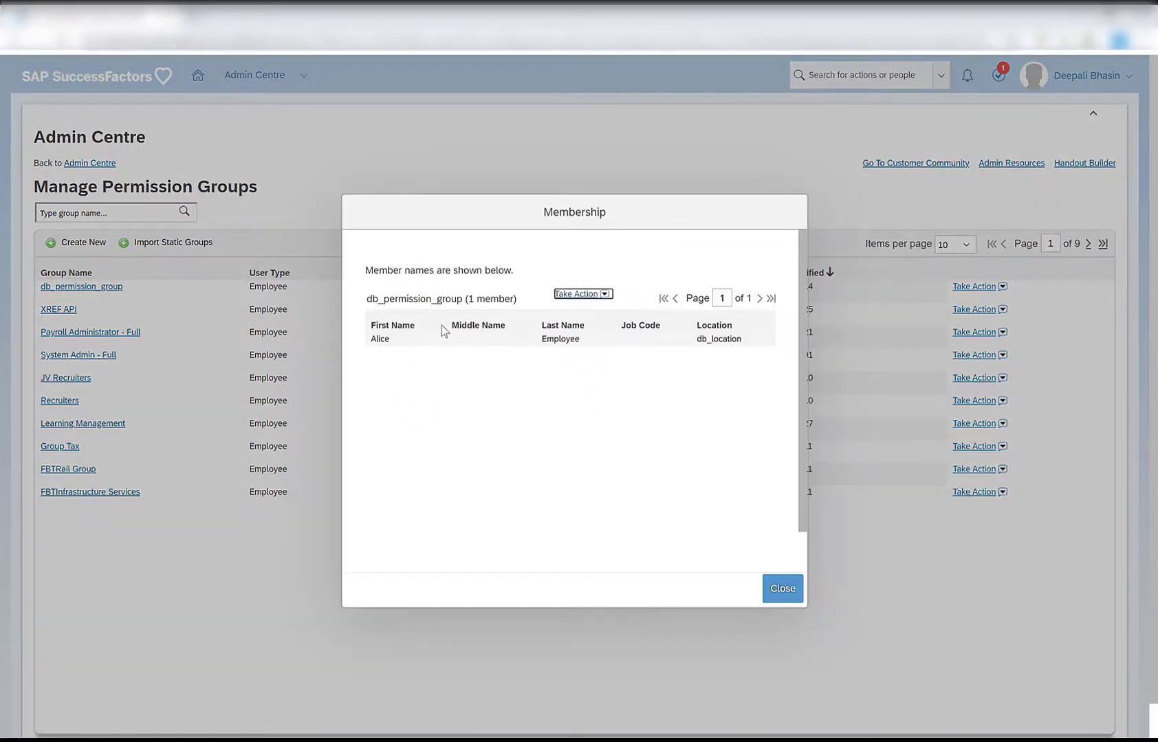
{"action": "left_click", "coordinate": [571, 295]}
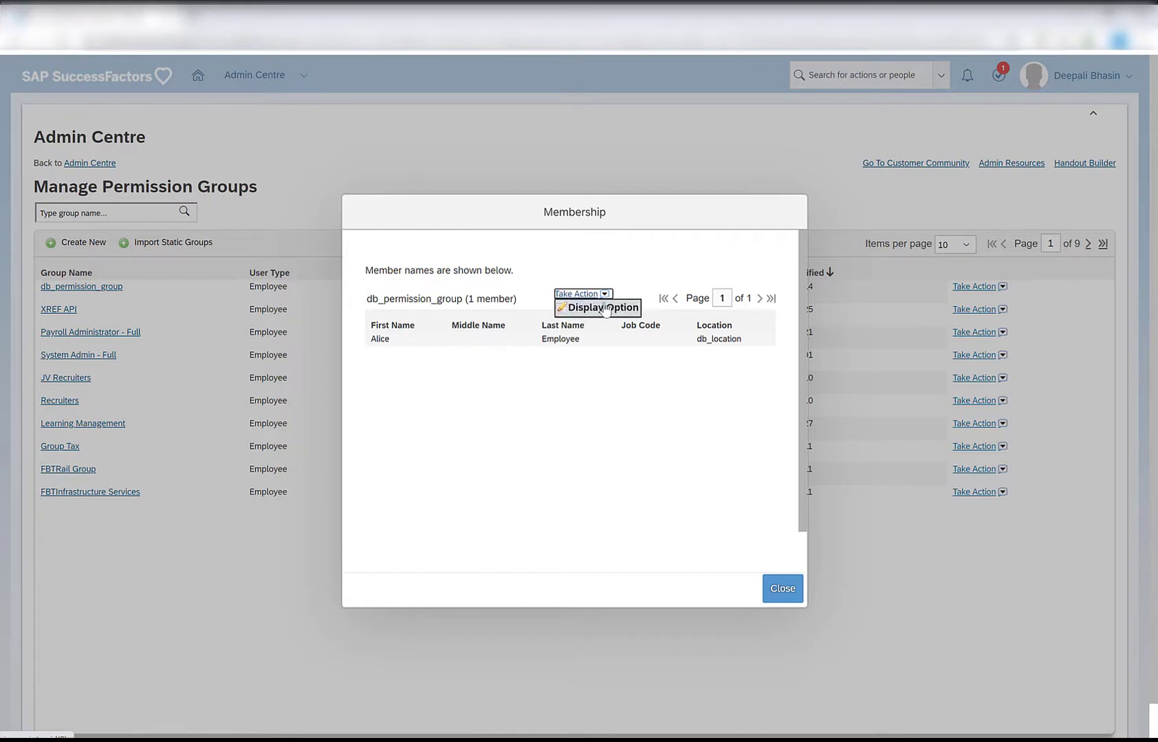
{"action": "left_click", "coordinate": [607, 312]}
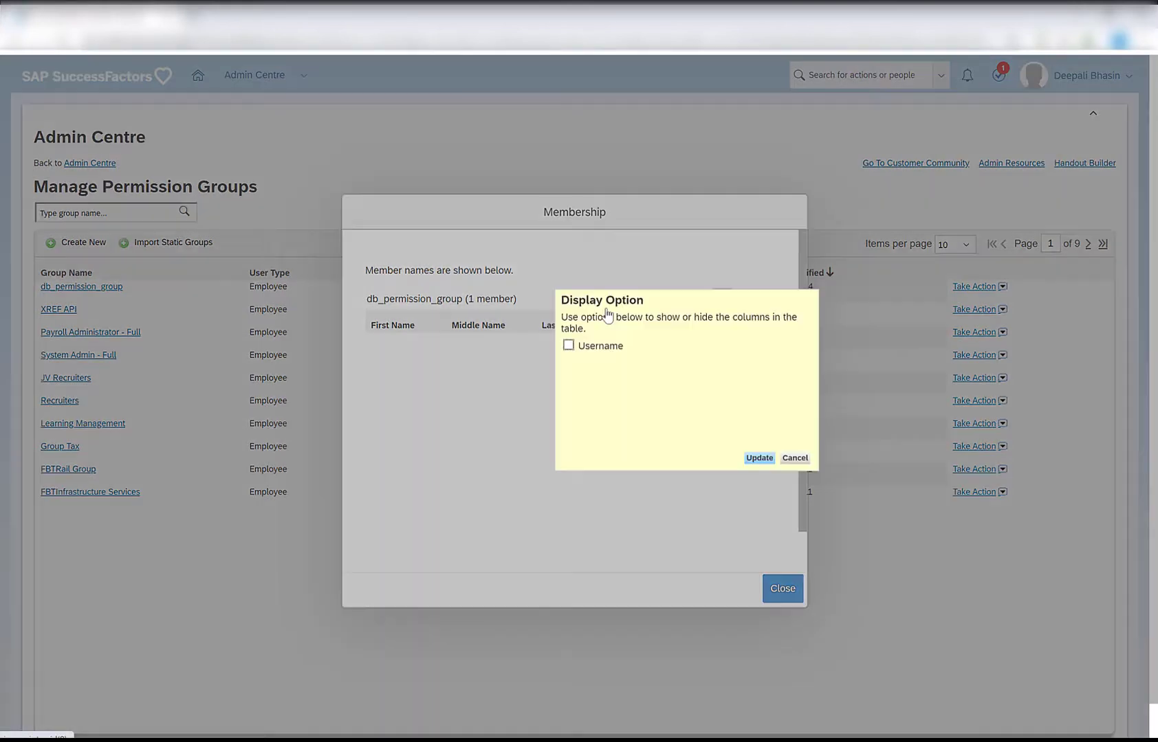
{"action": "left_click", "coordinate": [569, 346]}
{"action": "left_click", "coordinate": [760, 457]}
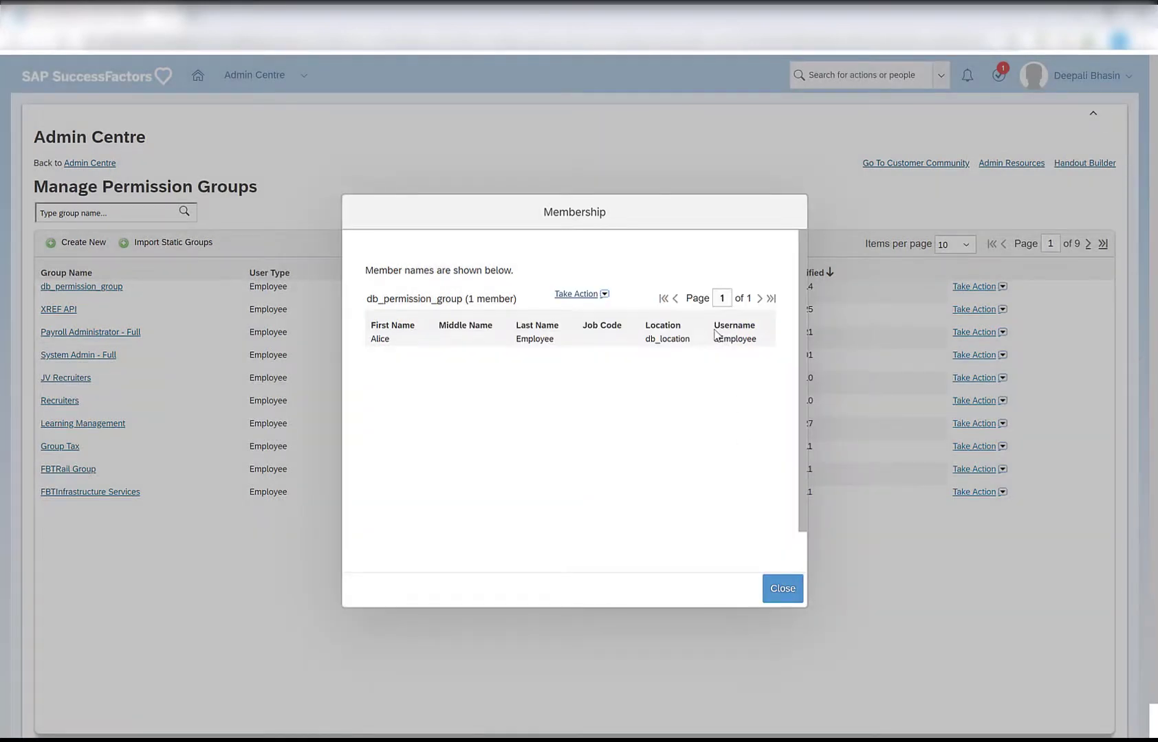
{"action": "left_click_drag", "start_coordinate": [719, 325], "coordinate": [760, 350]}
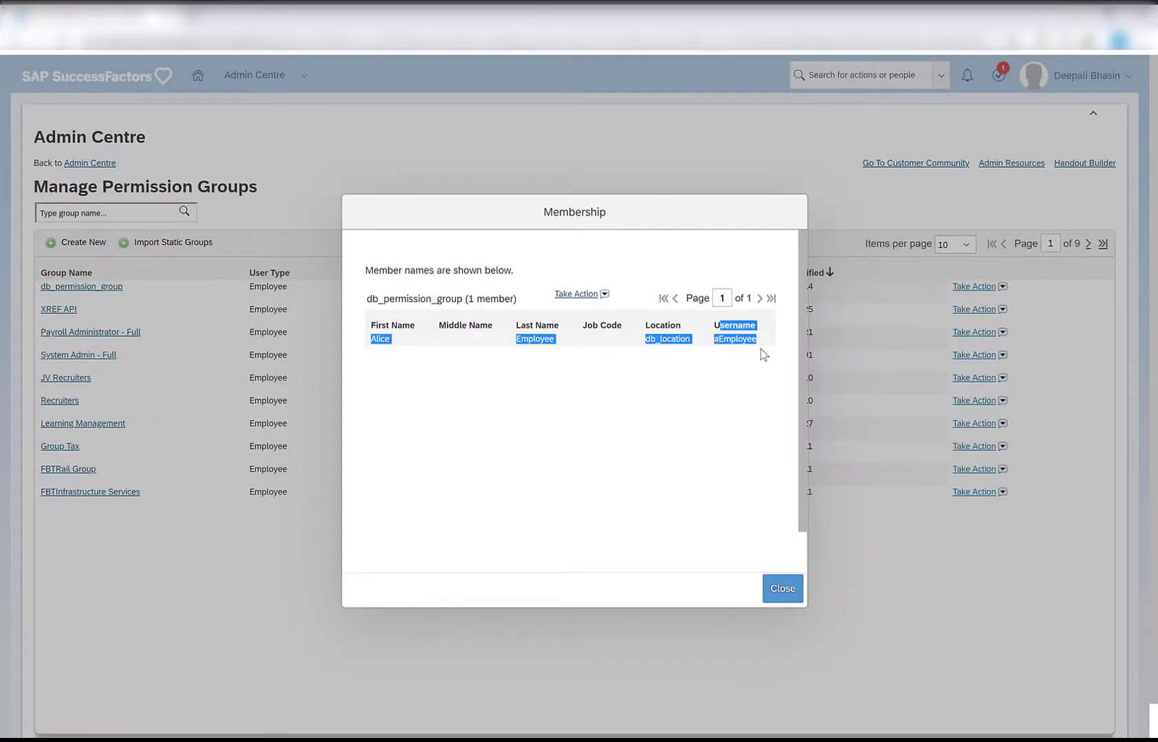
{"action": "left_click", "coordinate": [761, 349]}
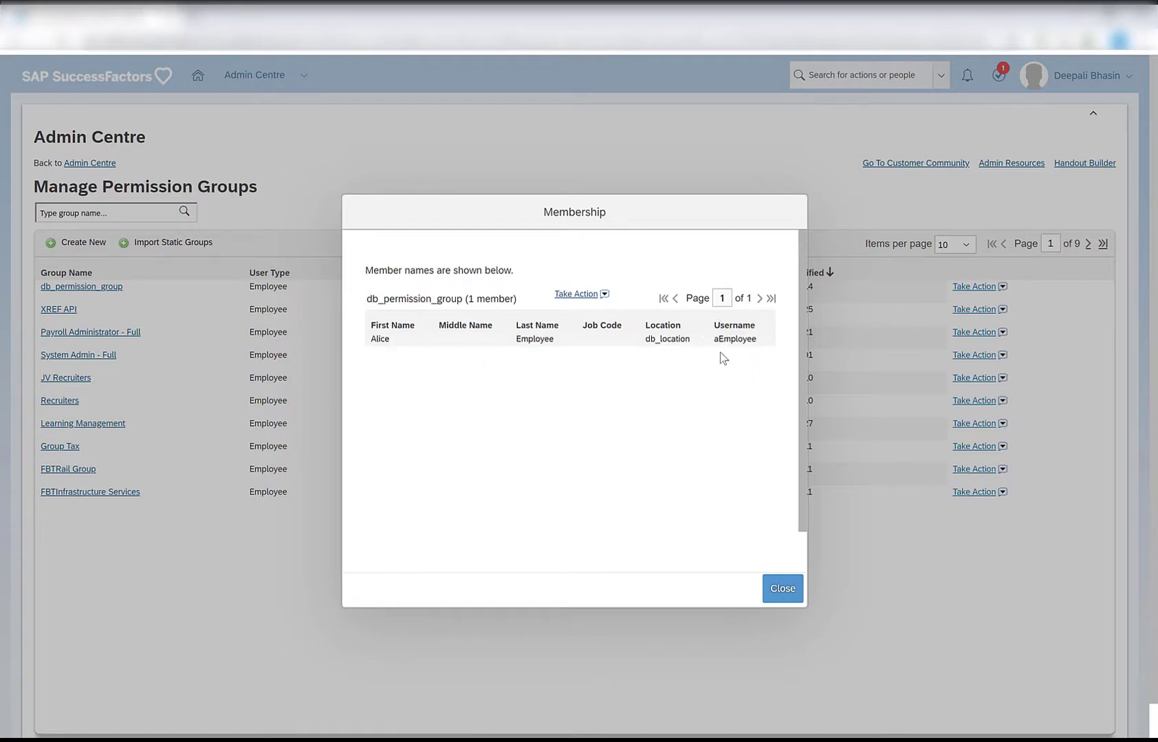
Open db_permission_group's definition from Take Action and close it unchanged
{"action": "left_click", "coordinate": [777, 590]}
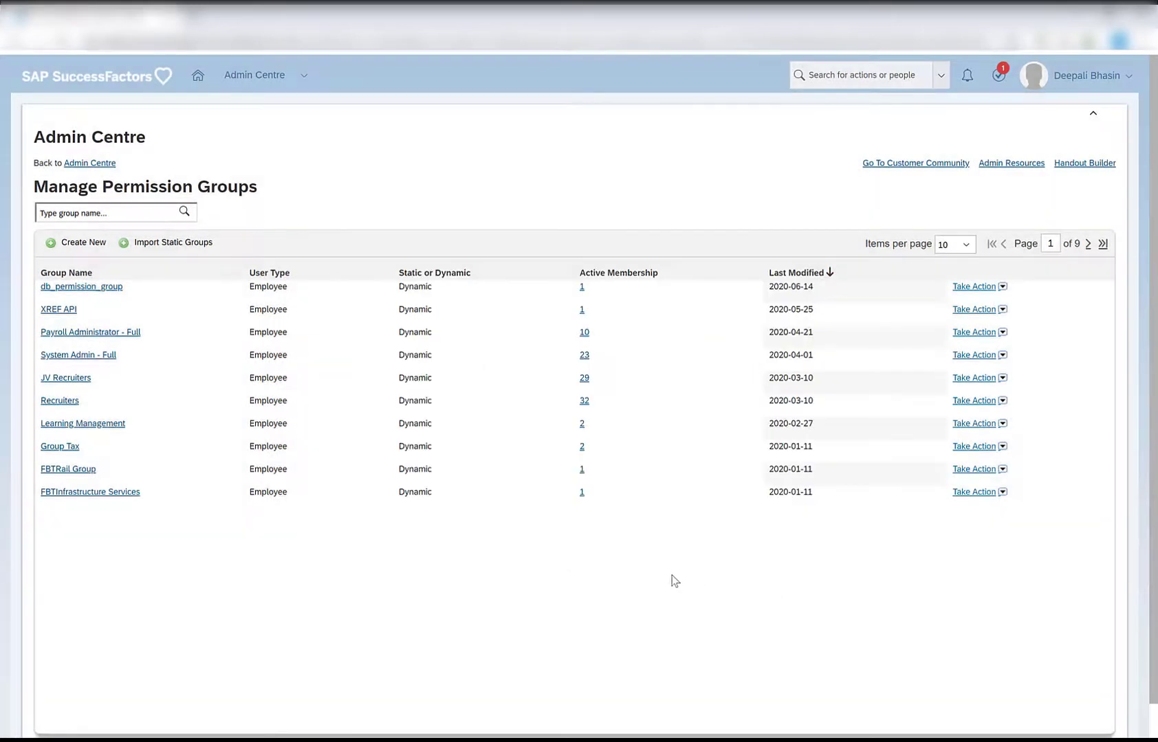
{"action": "left_click", "coordinate": [983, 287]}
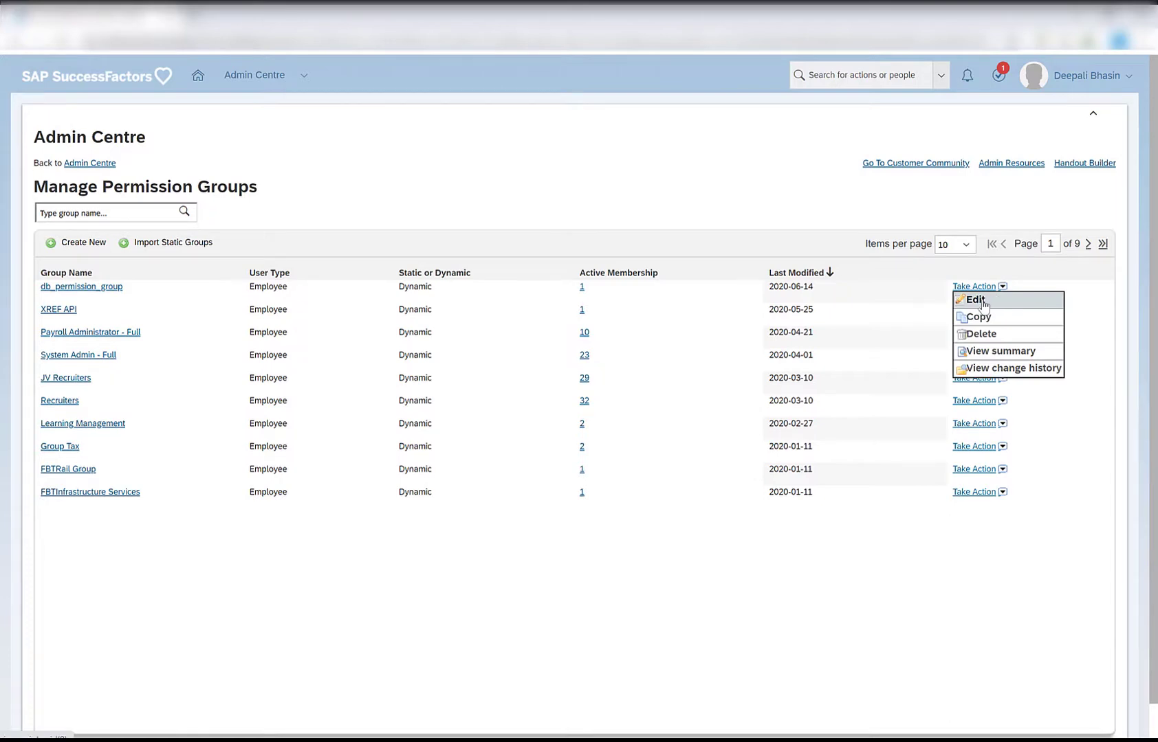
{"action": "left_click", "coordinate": [980, 300]}
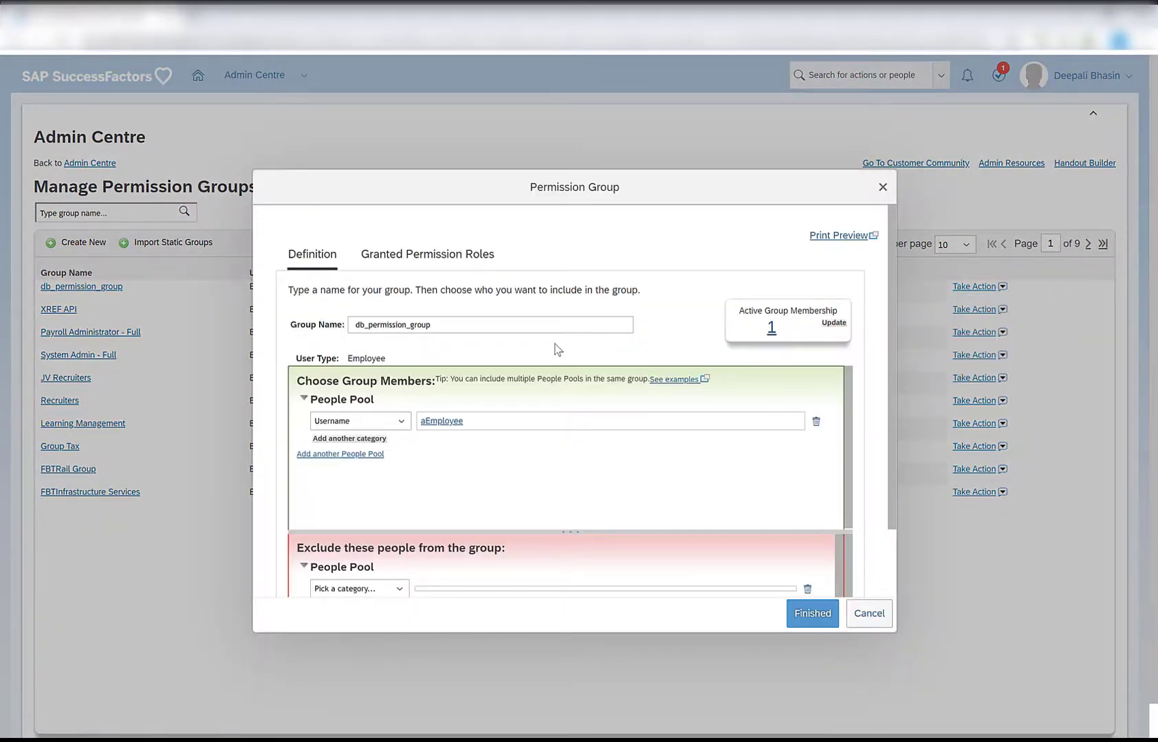
{"action": "left_click", "coordinate": [535, 328]}
{"action": "left_click_drag", "start_coordinate": [431, 326], "coordinate": [361, 325]}
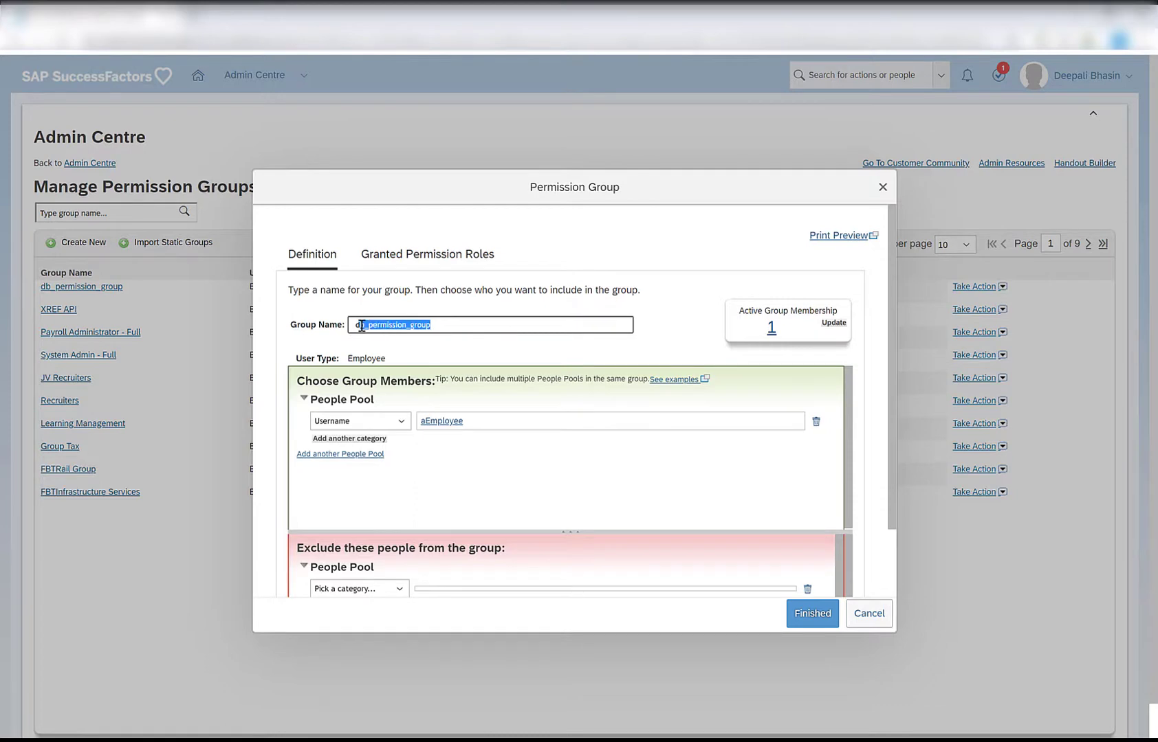
{"action": "left_click", "coordinate": [809, 613]}
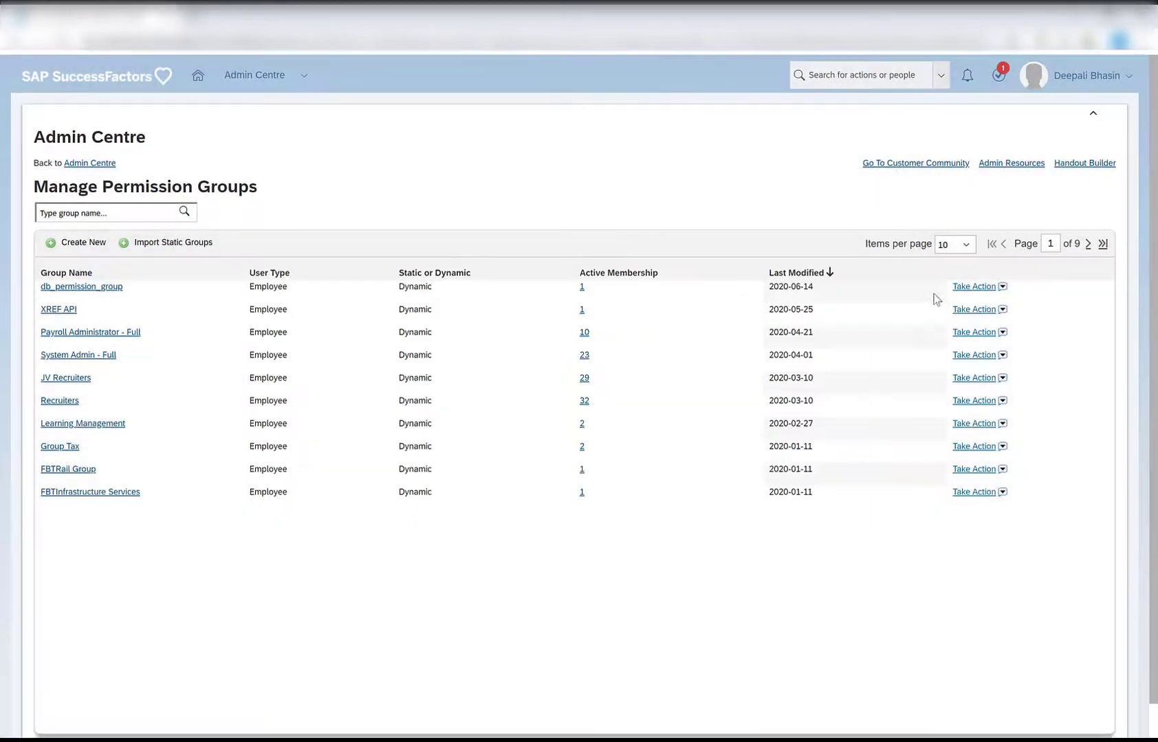
Copy db_permission_group and save it as Copy of db_permission_group
{"action": "left_click", "coordinate": [972, 287]}
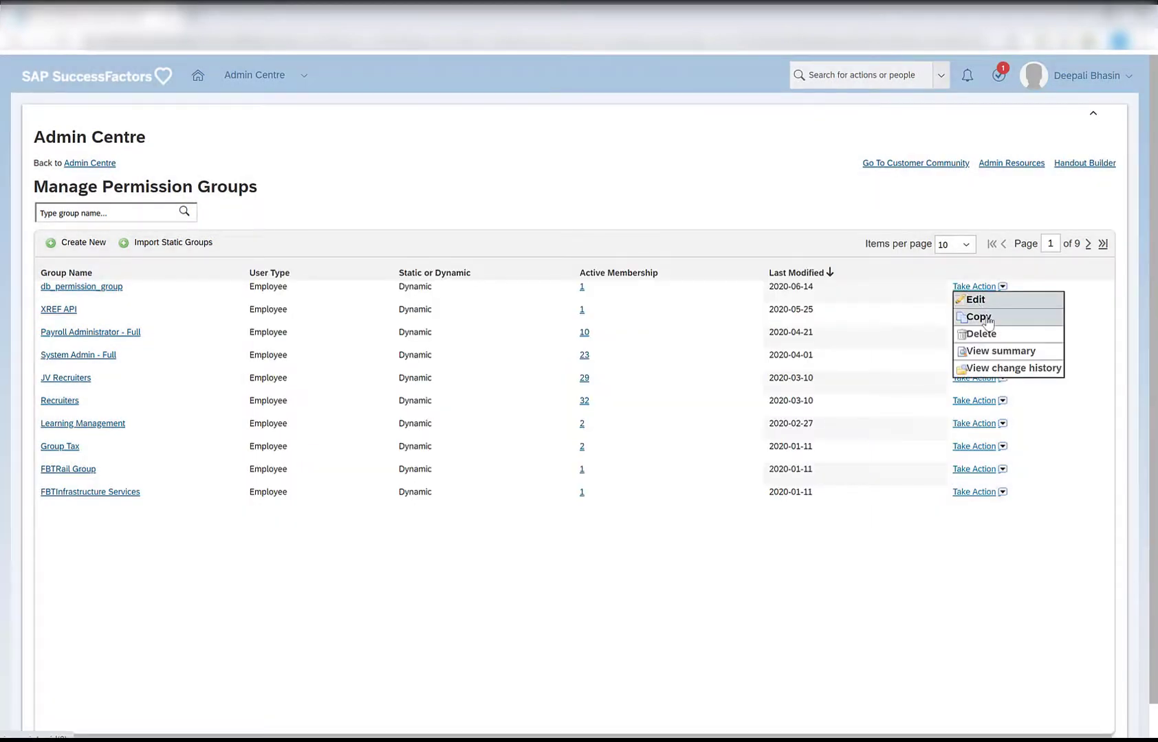
{"action": "left_click", "coordinate": [977, 317]}
{"action": "left_click", "coordinate": [627, 413]}
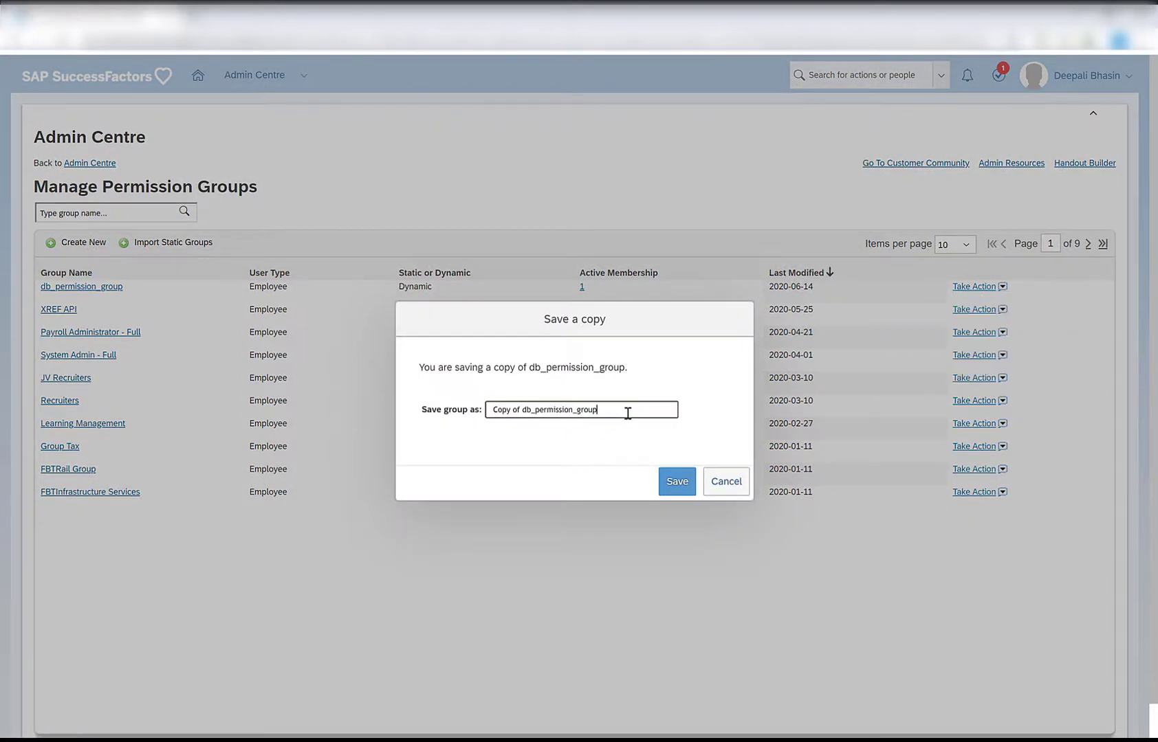
{"action": "left_click", "coordinate": [677, 483]}
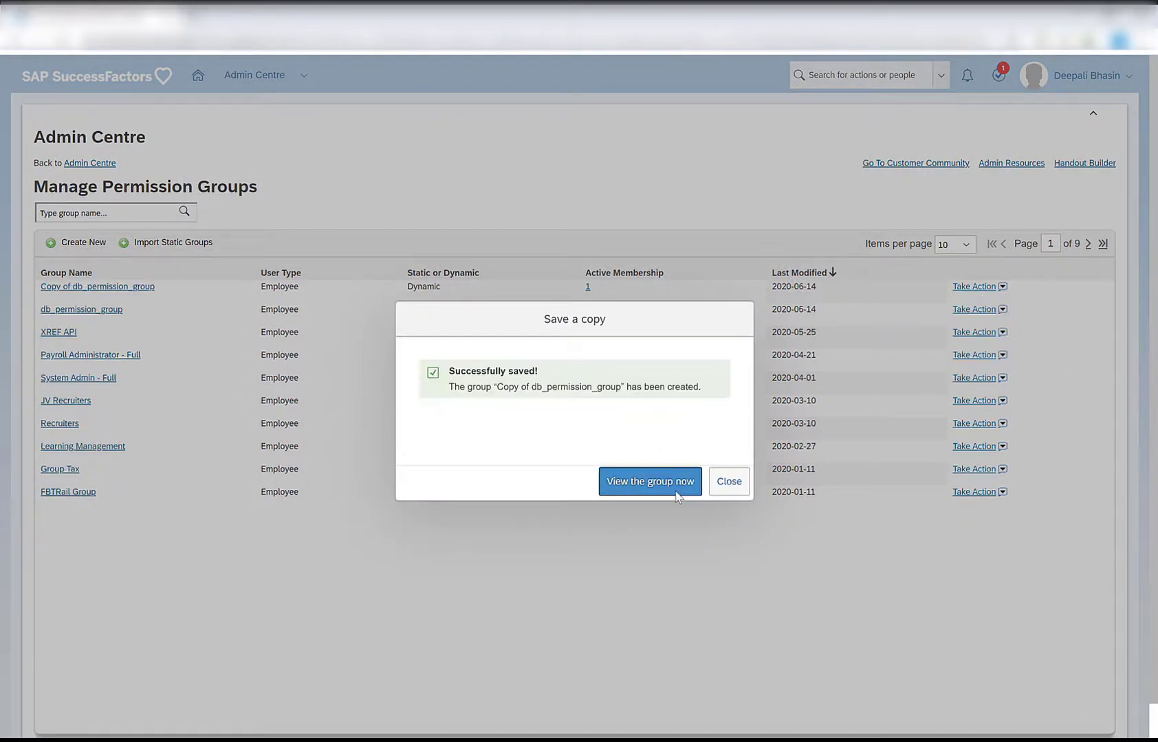
Review the copy's definition, with its Username pool and membership 1, and close it
{"action": "left_click", "coordinate": [656, 488]}
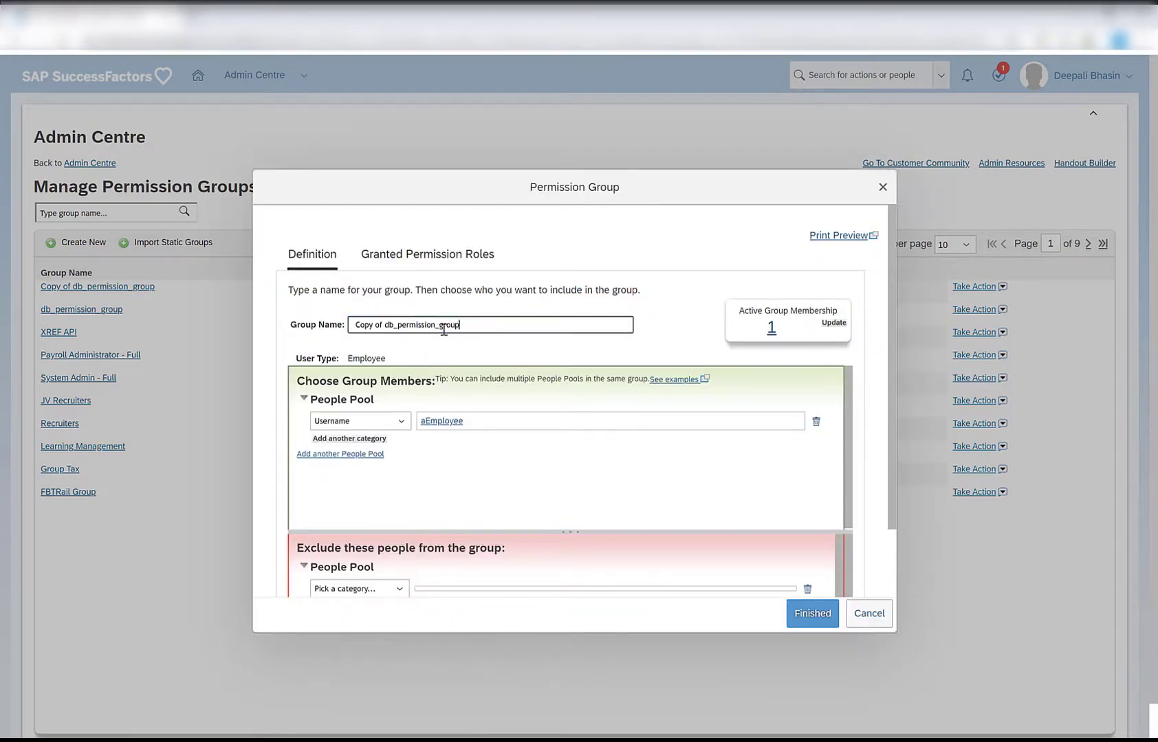
{"action": "left_click_drag", "start_coordinate": [460, 329], "coordinate": [353, 329]}
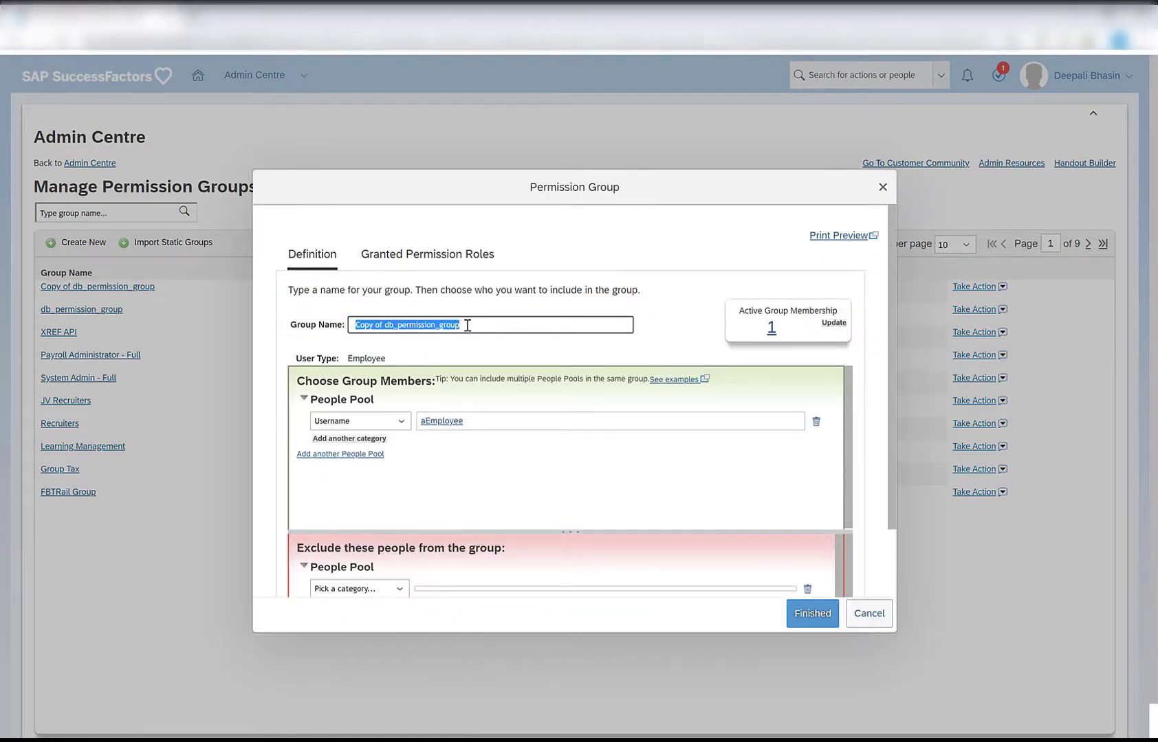
{"action": "scroll", "coordinate": [557, 343], "scroll_direction": "down", "scroll_amount": 2}
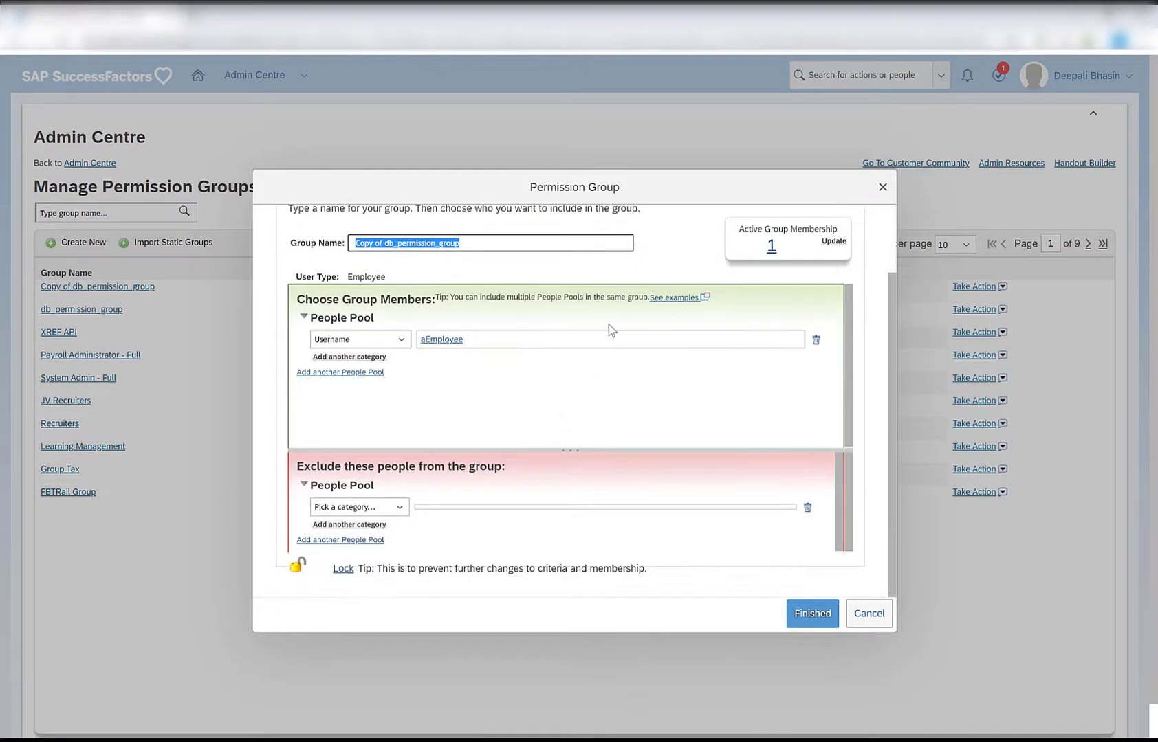
{"action": "scroll", "coordinate": [577, 303], "scroll_direction": "up", "scroll_amount": 2}
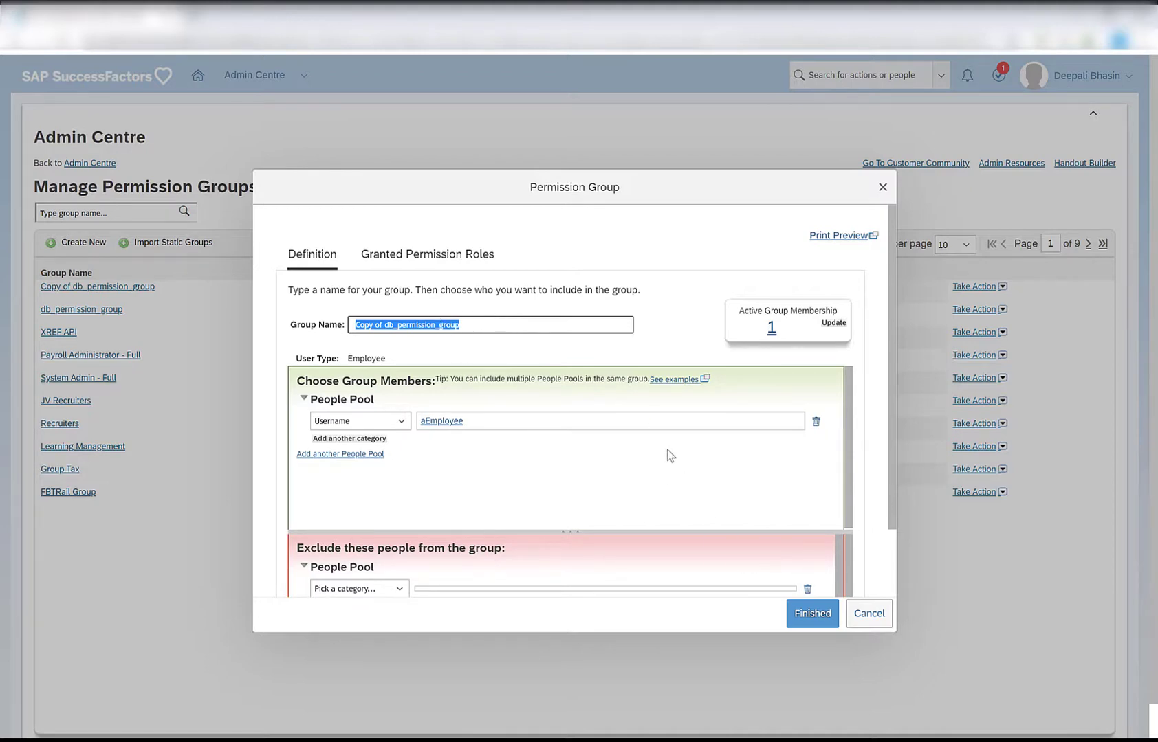
{"action": "scroll", "coordinate": [669, 495], "scroll_direction": "down", "scroll_amount": 2}
{"action": "left_click", "coordinate": [793, 615]}
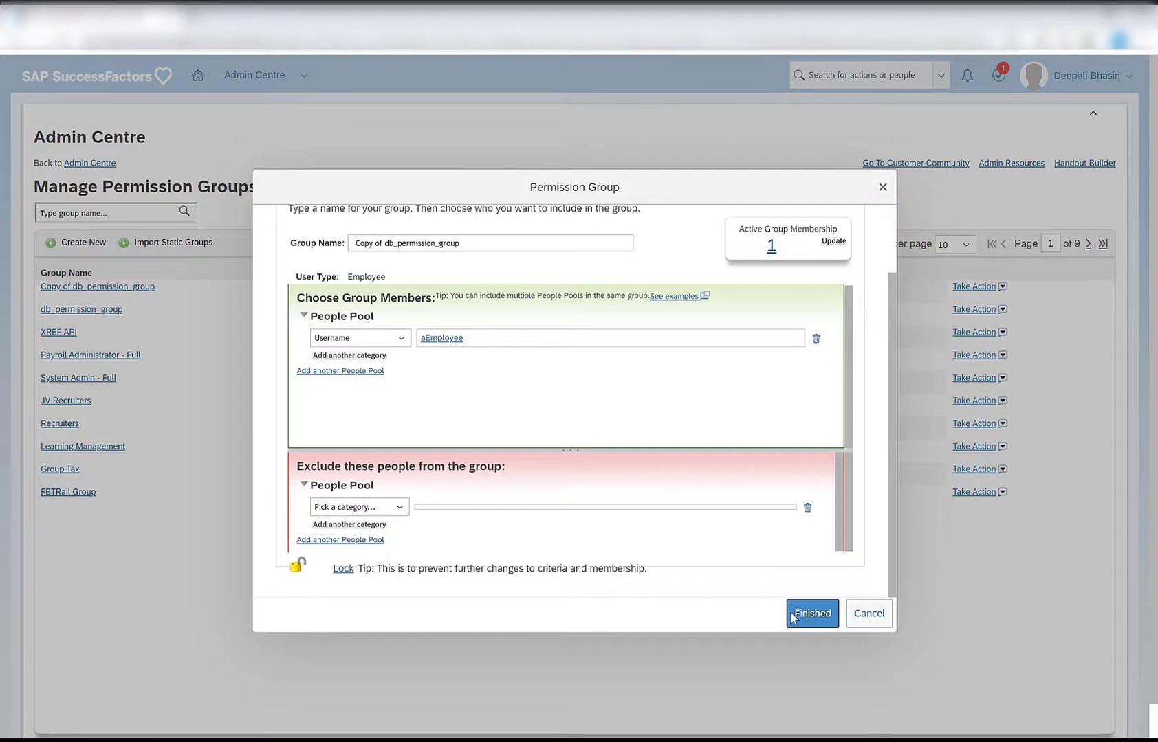
Delete Copy of db_permission_group, then view db_permission_group's summary
{"action": "left_click", "coordinate": [970, 310]}
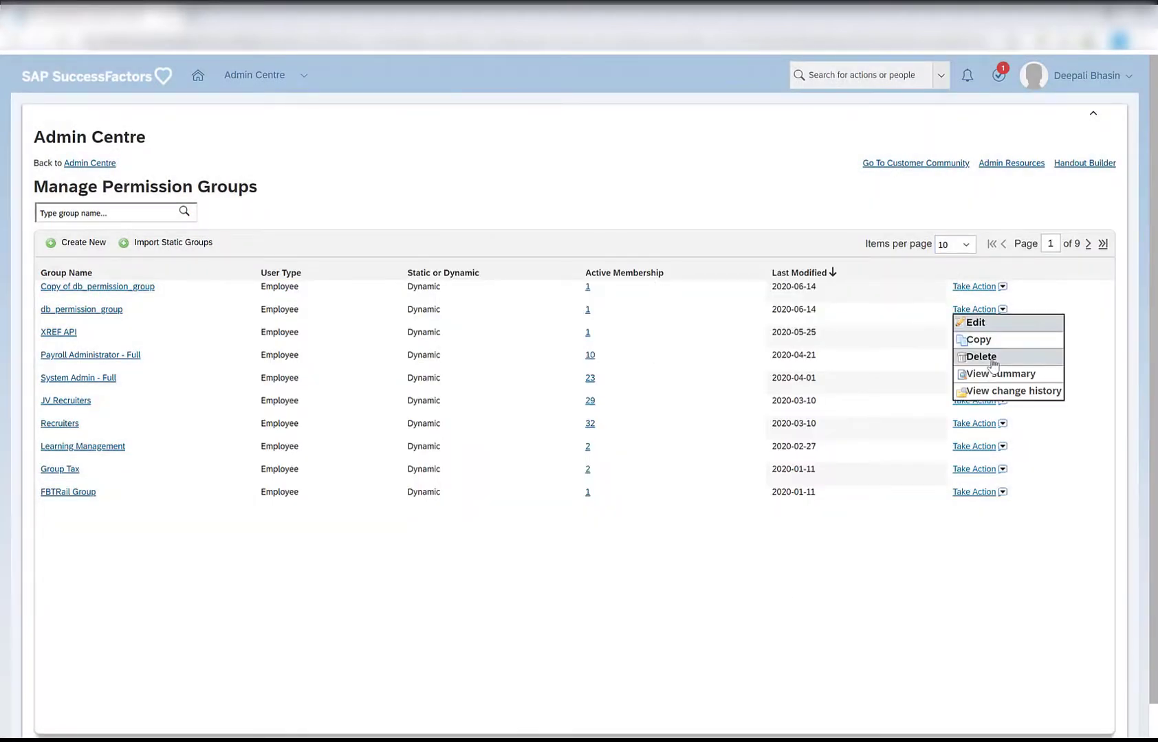
{"action": "left_click", "coordinate": [976, 286]}
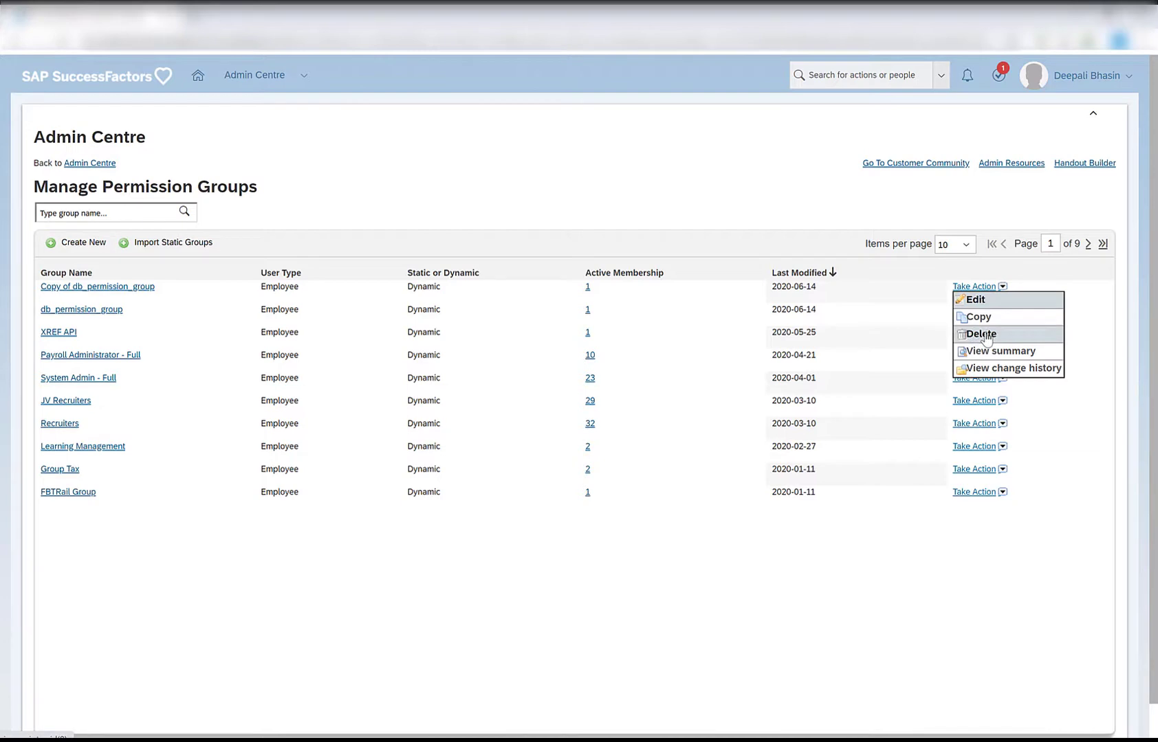
{"action": "left_click", "coordinate": [982, 334]}
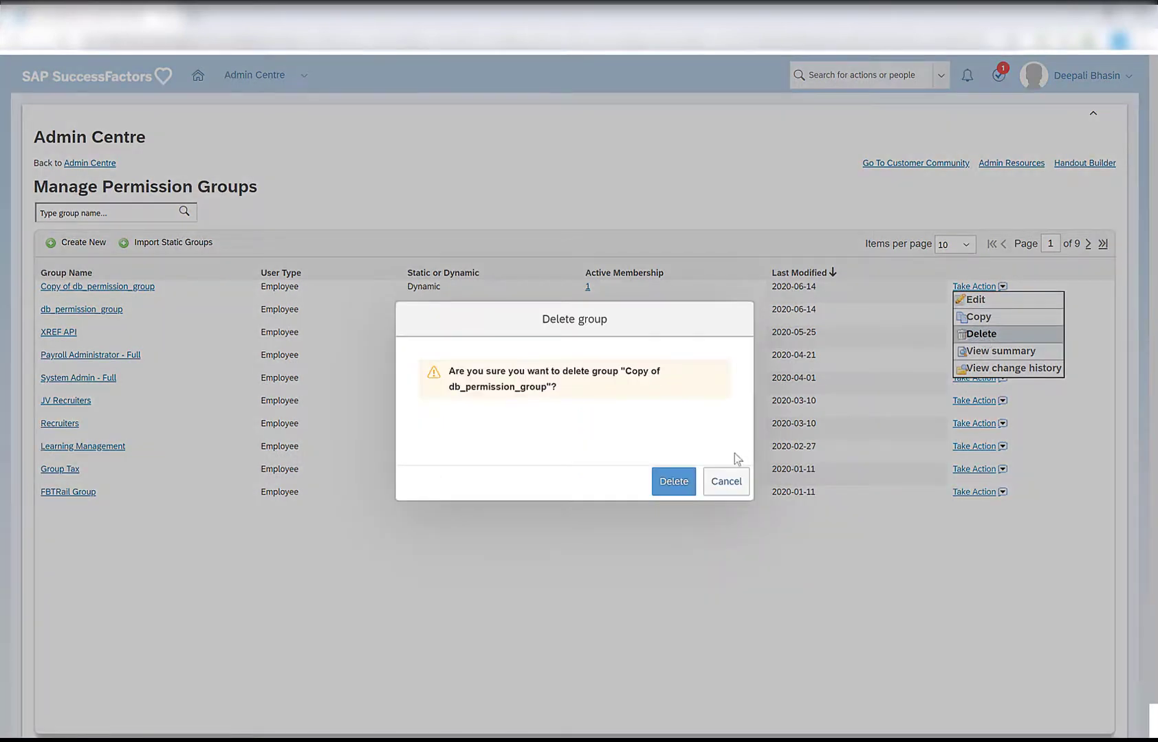
{"action": "left_click", "coordinate": [674, 482]}
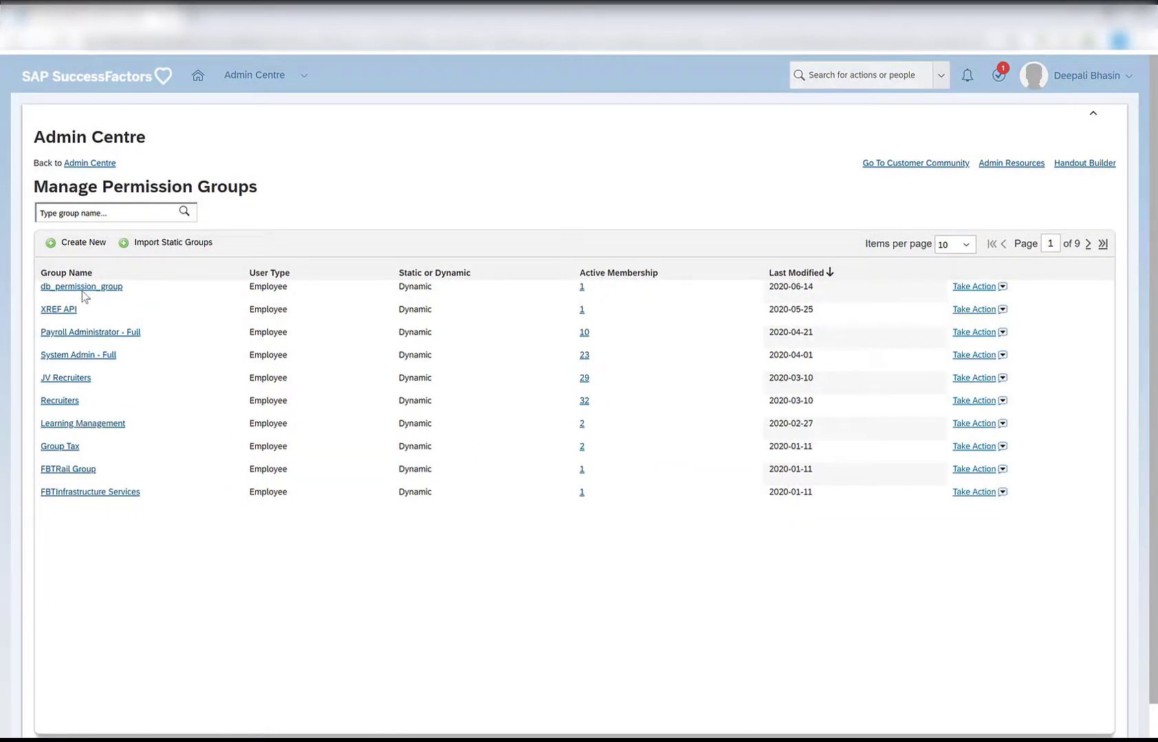
{"action": "left_click", "coordinate": [969, 287]}
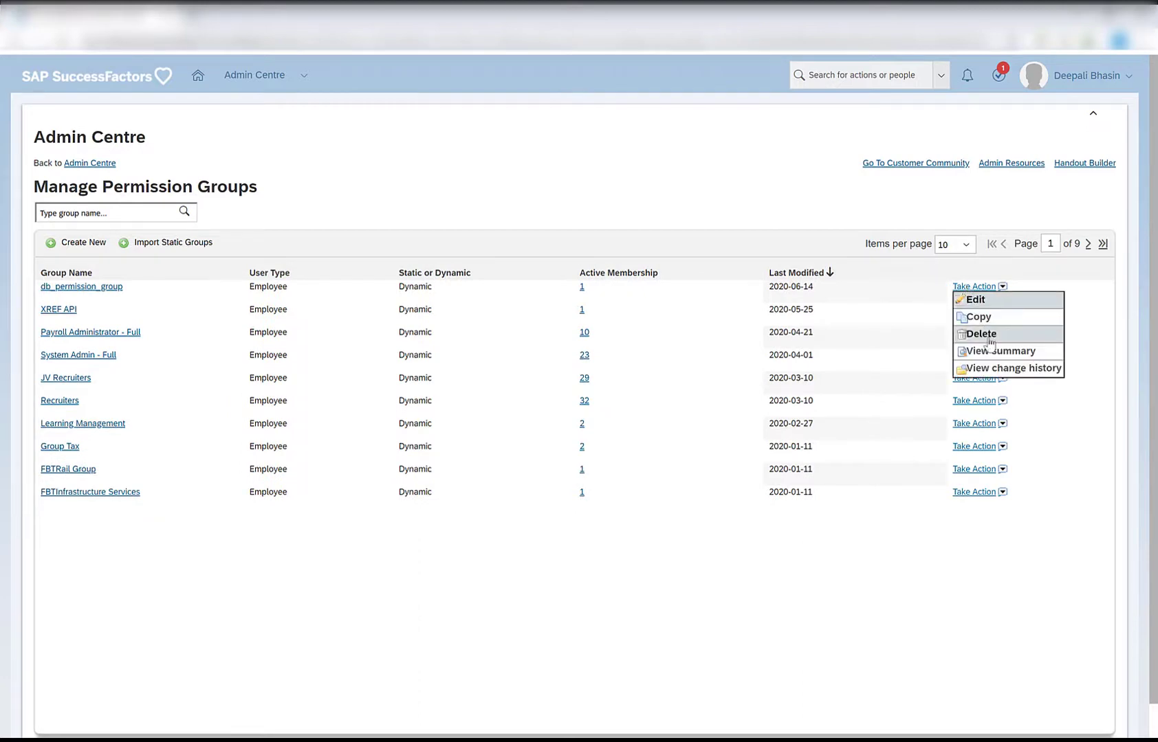
{"action": "left_click", "coordinate": [999, 354]}
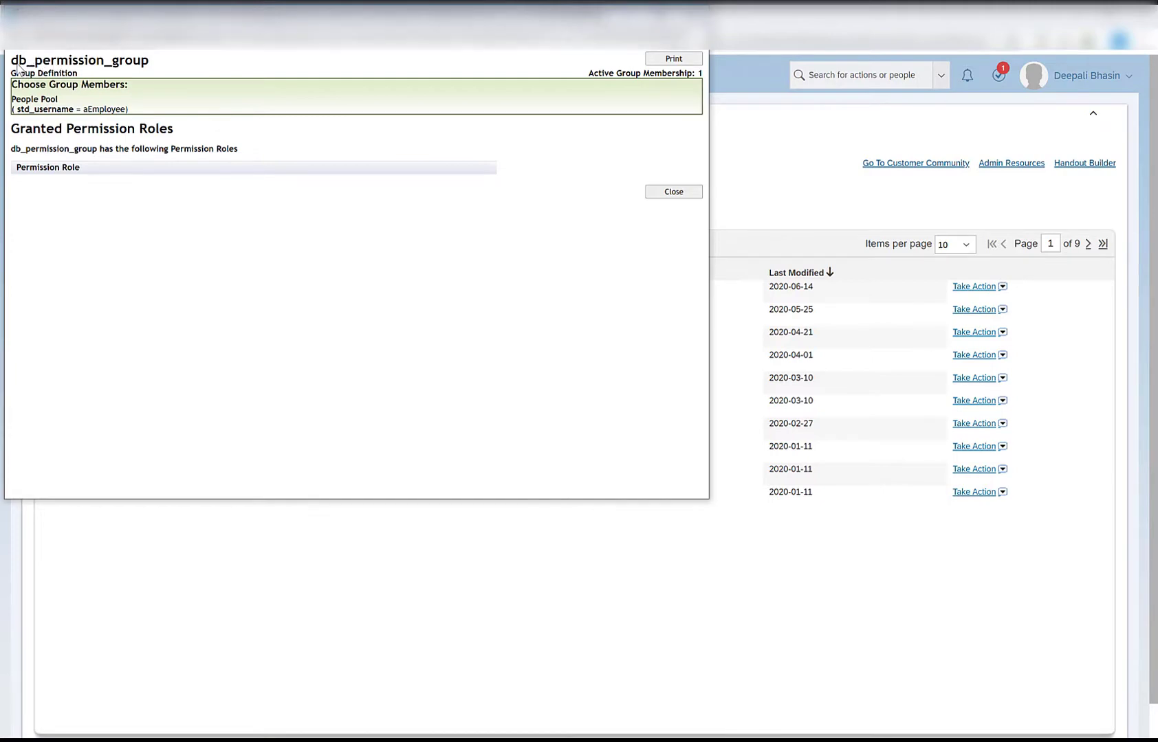
{"action": "left_click_drag", "start_coordinate": [25, 62], "coordinate": [113, 62]}
{"action": "left_click", "coordinate": [29, 118]}
{"action": "left_click_drag", "start_coordinate": [11, 100], "coordinate": [96, 114]}
{"action": "double_click", "coordinate": [95, 110]}
{"action": "left_click", "coordinate": [34, 187]}
{"action": "left_click_drag", "start_coordinate": [109, 149], "coordinate": [253, 153]}
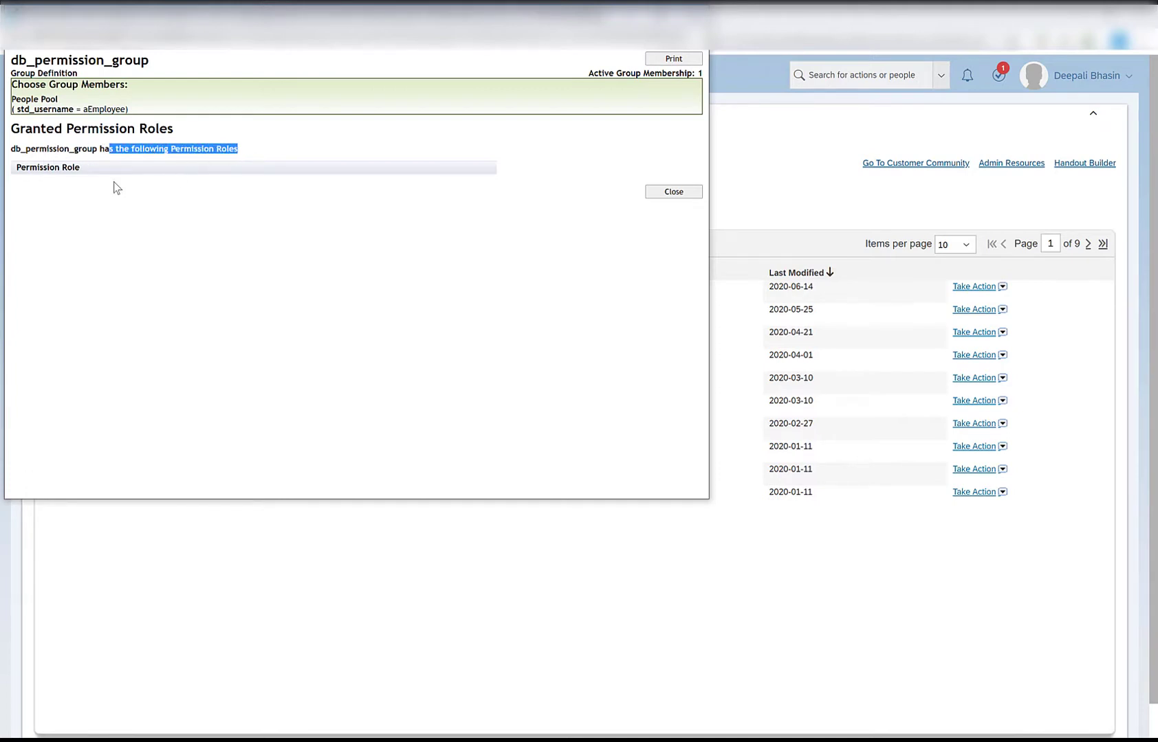
{"action": "left_click_drag", "start_coordinate": [91, 172], "coordinate": [33, 171]}
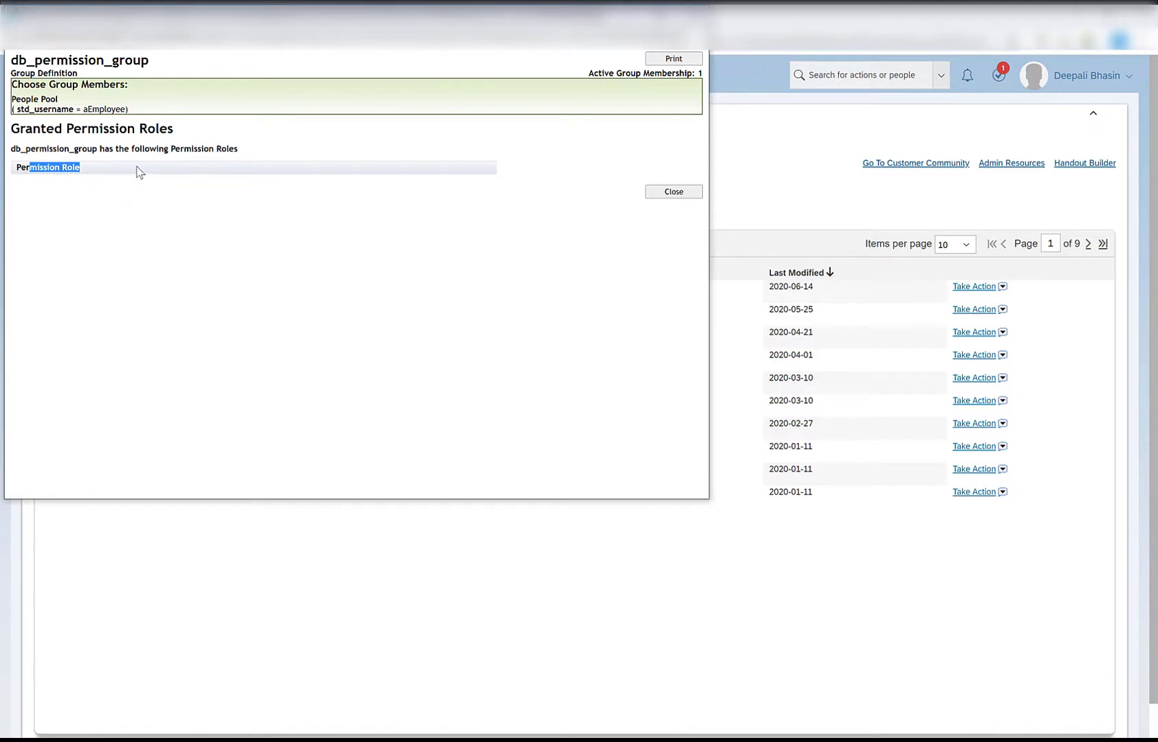
{"action": "left_click", "coordinate": [670, 192]}
{"action": "left_click", "coordinate": [976, 294]}
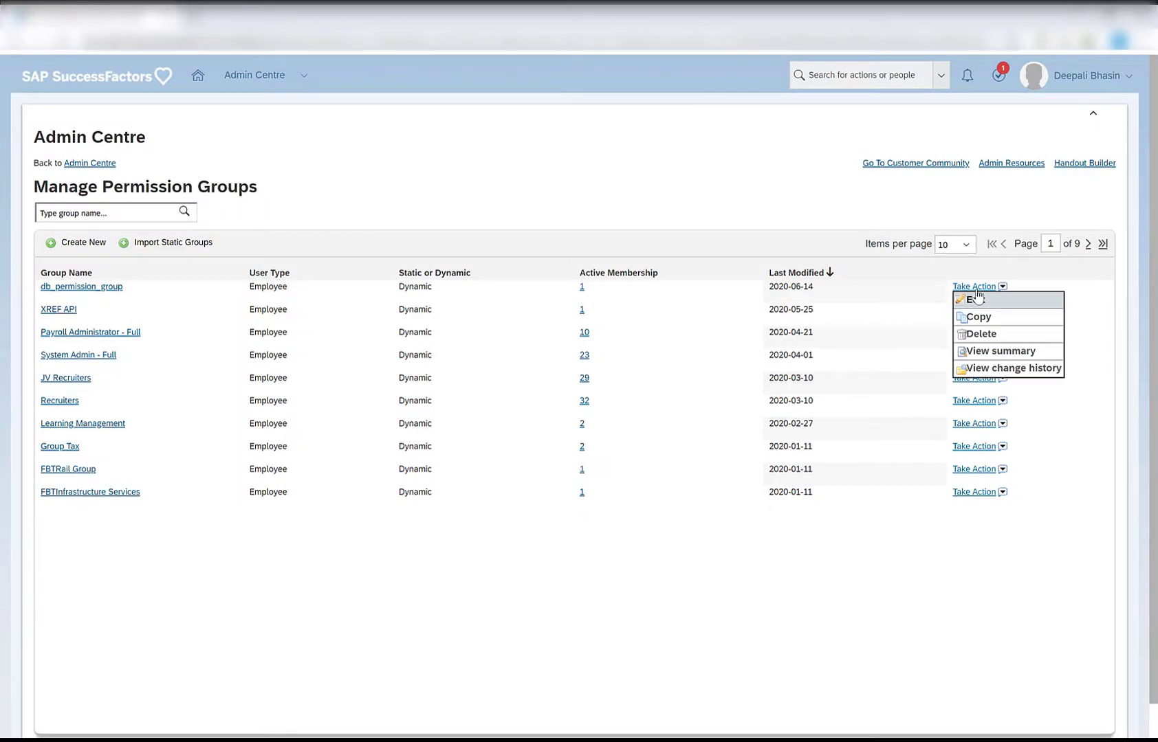
{"action": "left_click", "coordinate": [996, 372]}
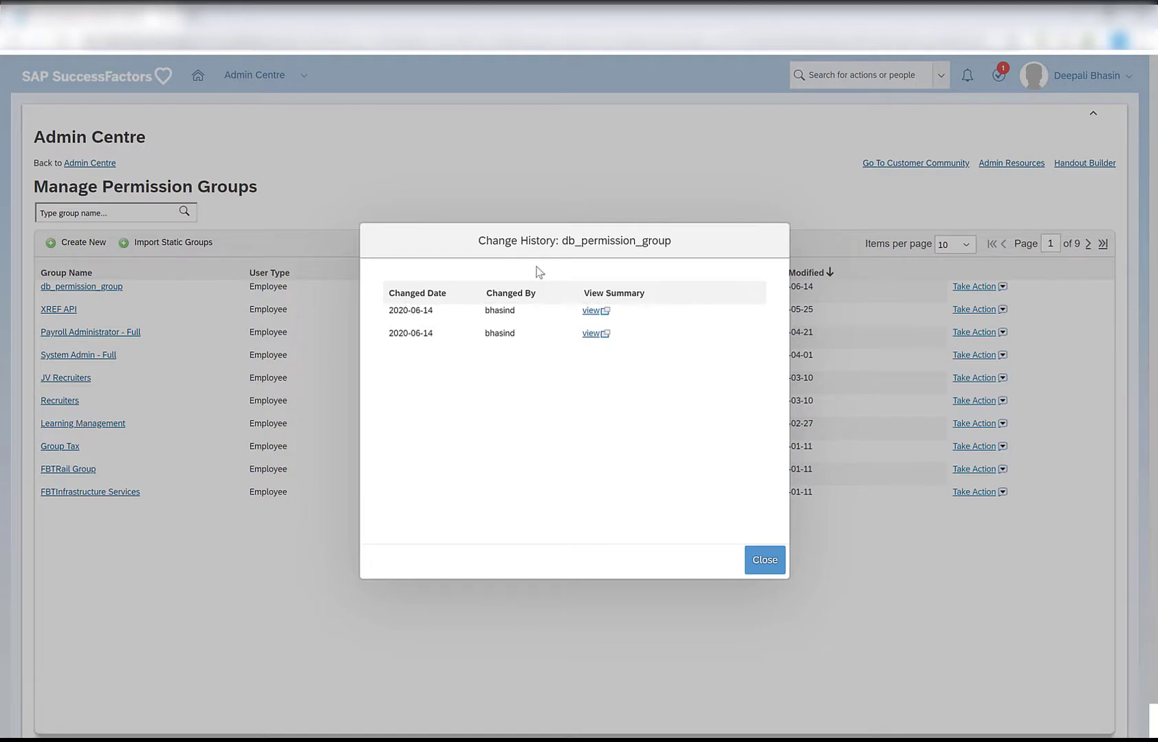
{"action": "left_click", "coordinate": [592, 313]}
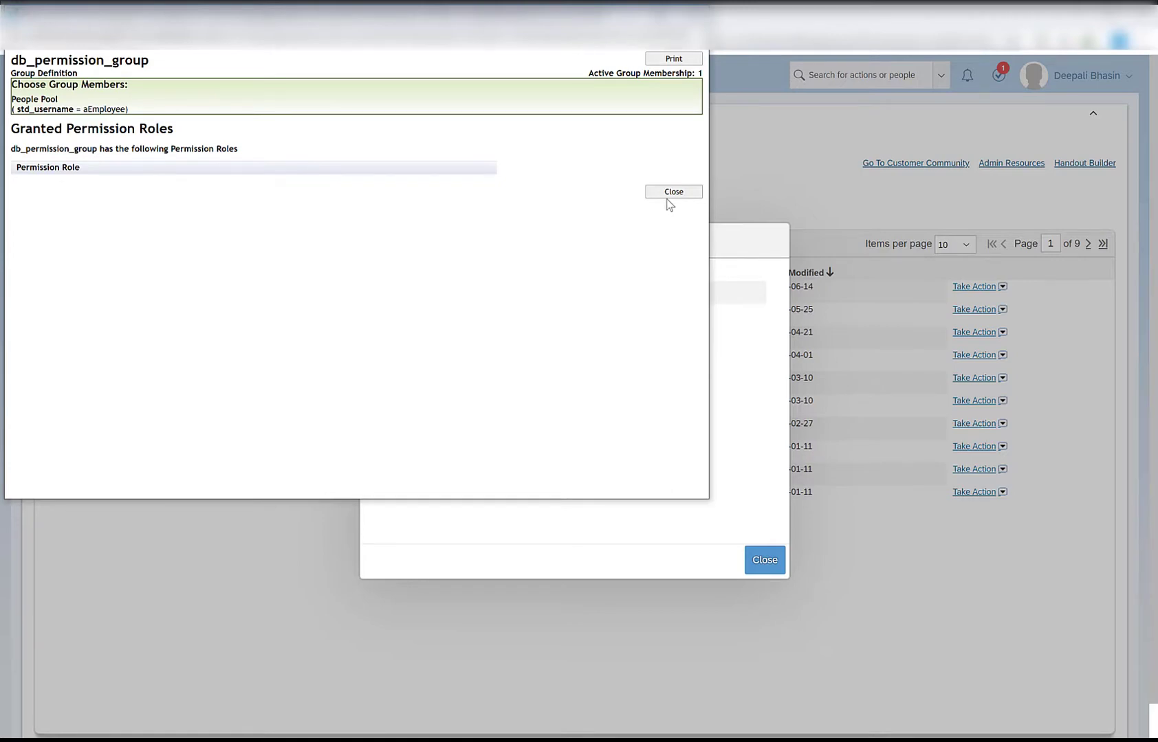
{"action": "left_click", "coordinate": [666, 198]}
{"action": "left_click", "coordinate": [765, 561]}
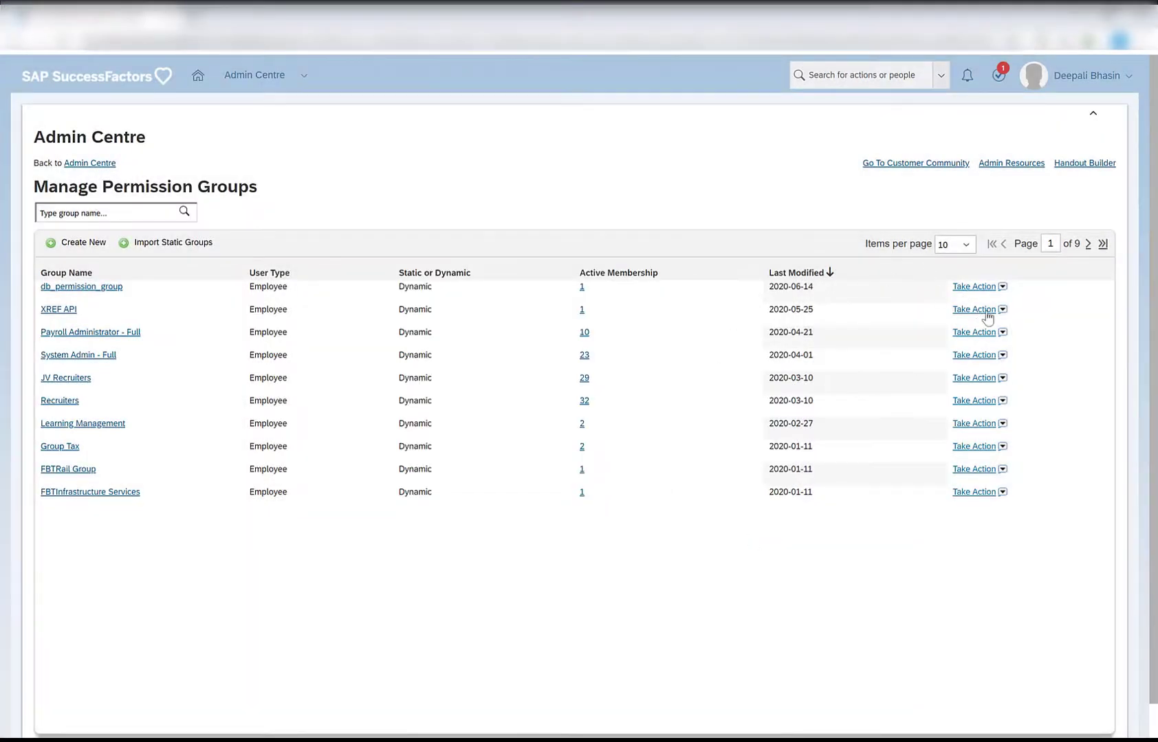
{"action": "left_click", "coordinate": [987, 312]}
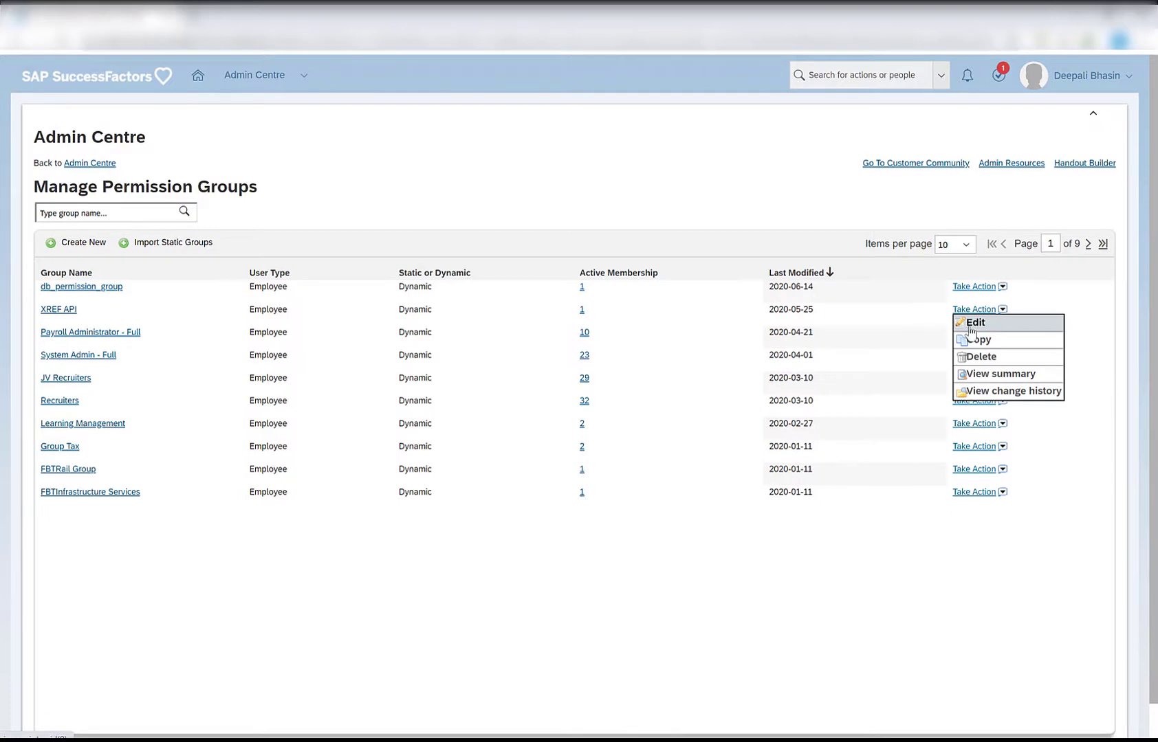
{"action": "left_click", "coordinate": [973, 287]}
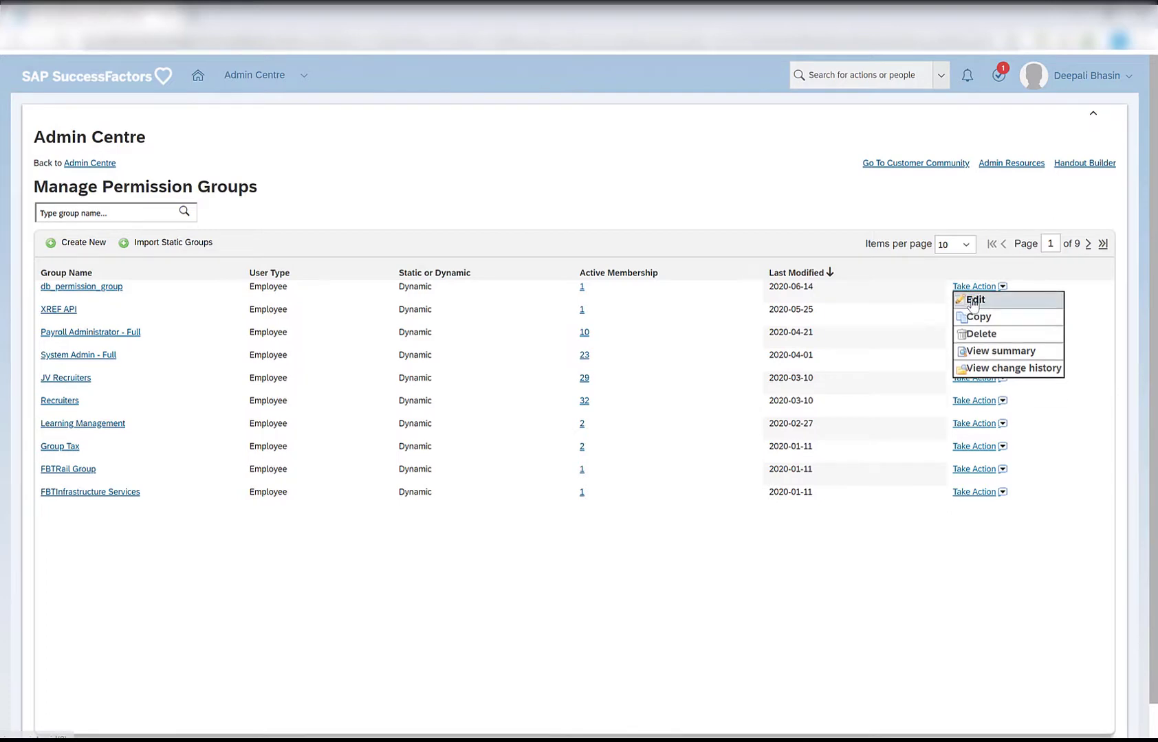
{"action": "left_click", "coordinate": [972, 303]}
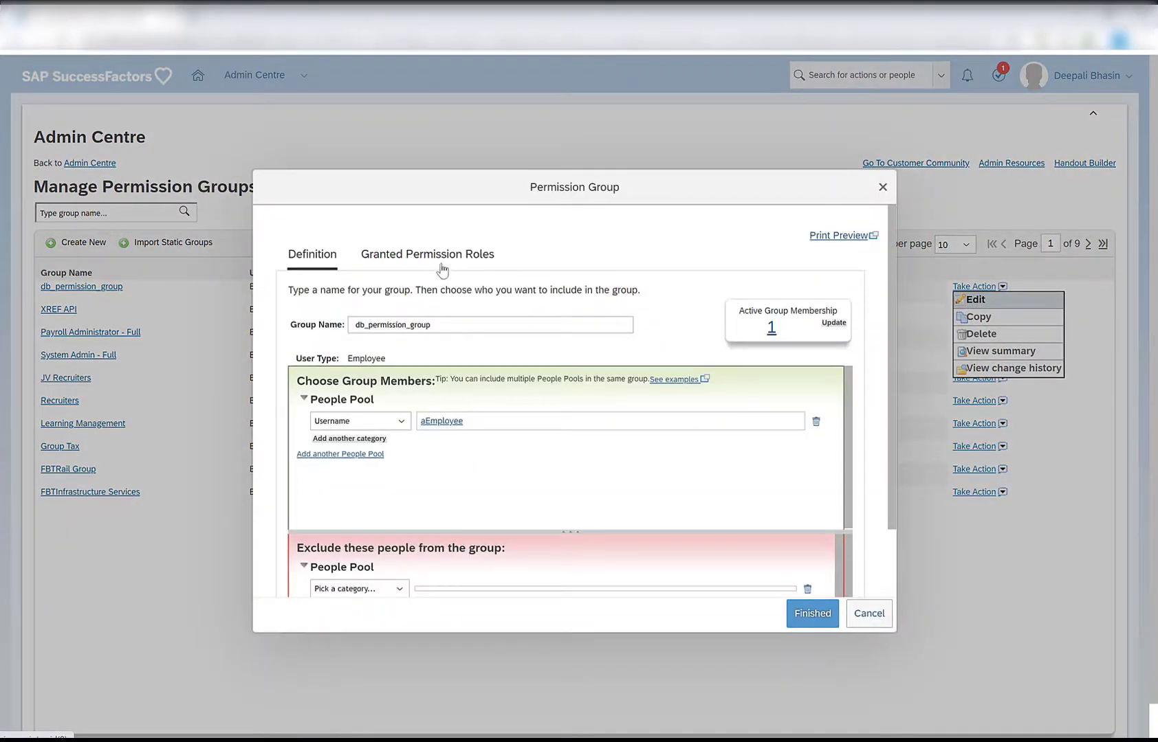
{"action": "left_click", "coordinate": [424, 261]}
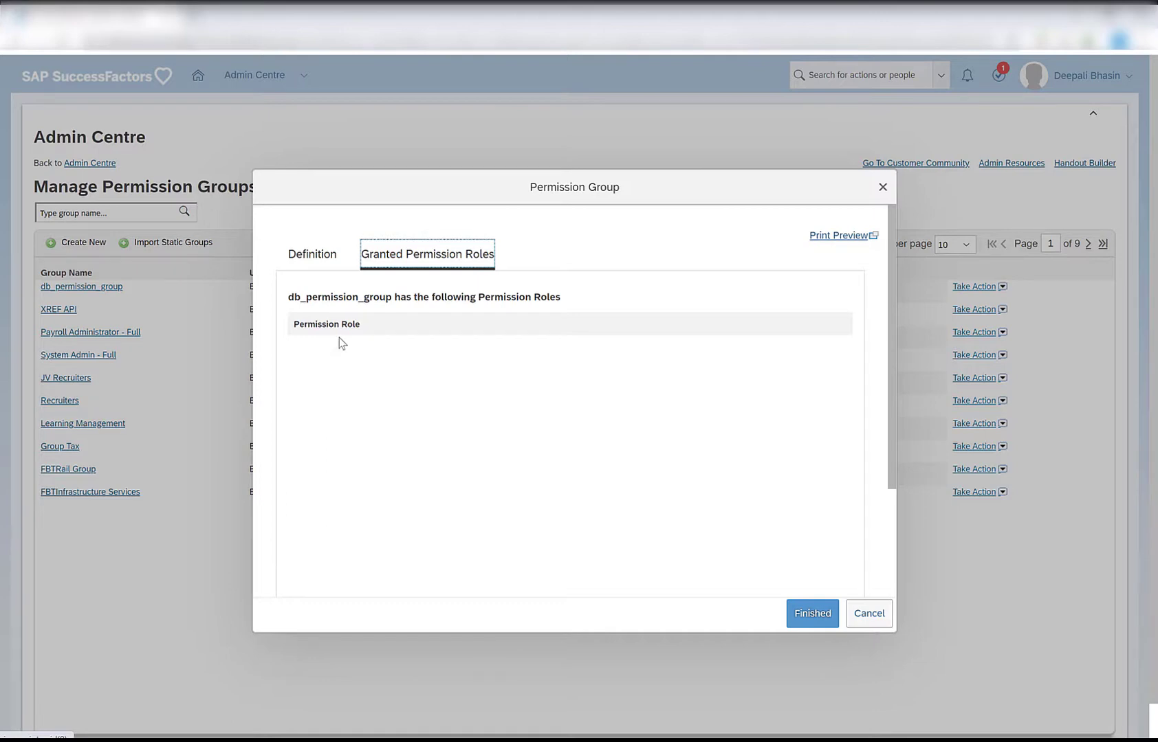
{"action": "left_click", "coordinate": [815, 612]}
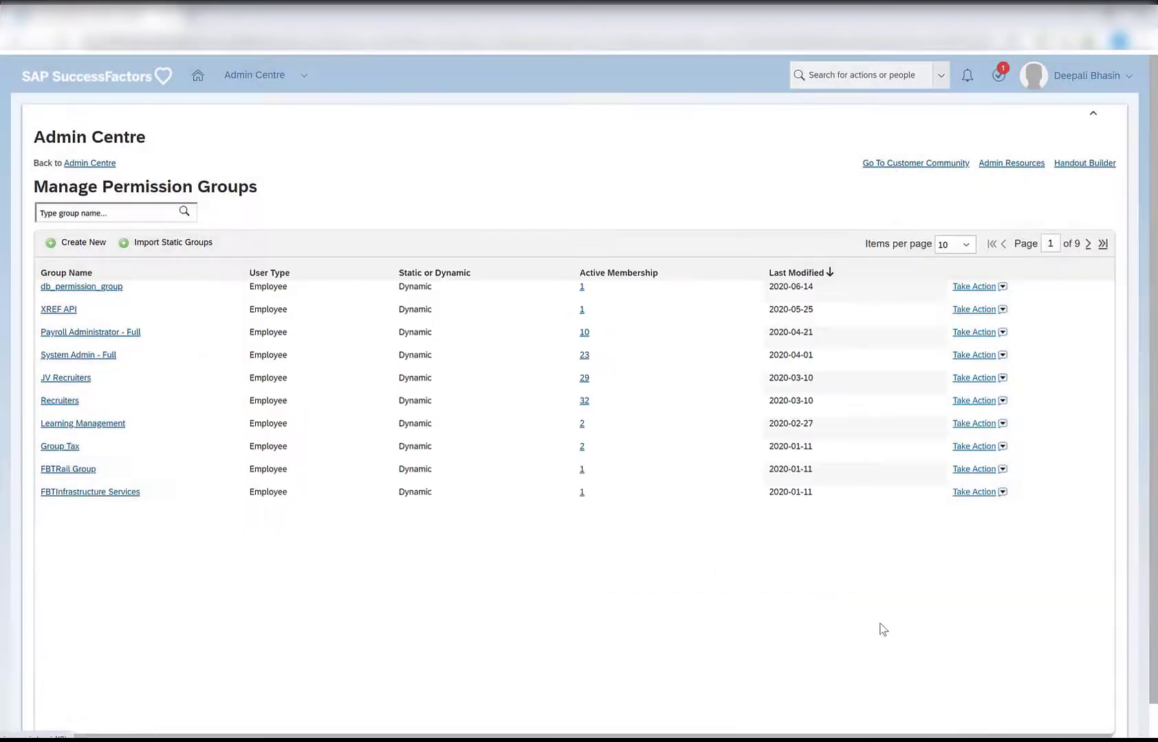
Edit the System Admin - Full group and view its granted role, System Administrators - Full
{"action": "left_click", "coordinate": [973, 356]}
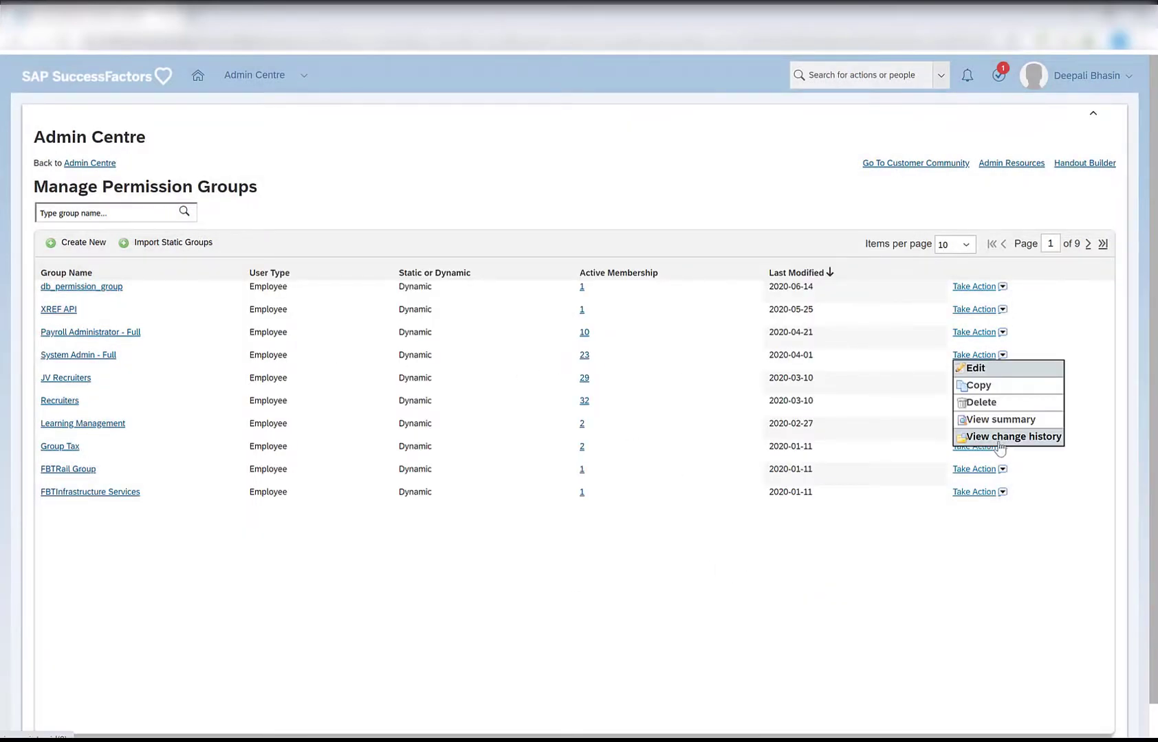
{"action": "left_click", "coordinate": [976, 369]}
{"action": "left_click", "coordinate": [425, 259]}
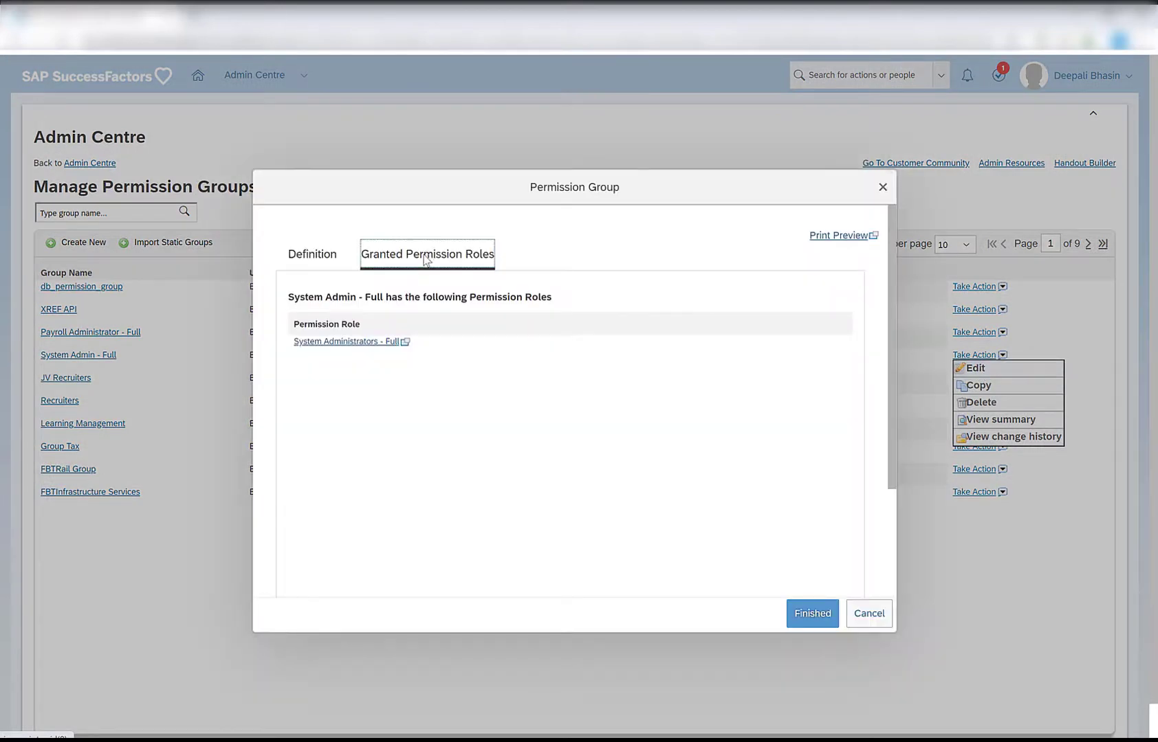